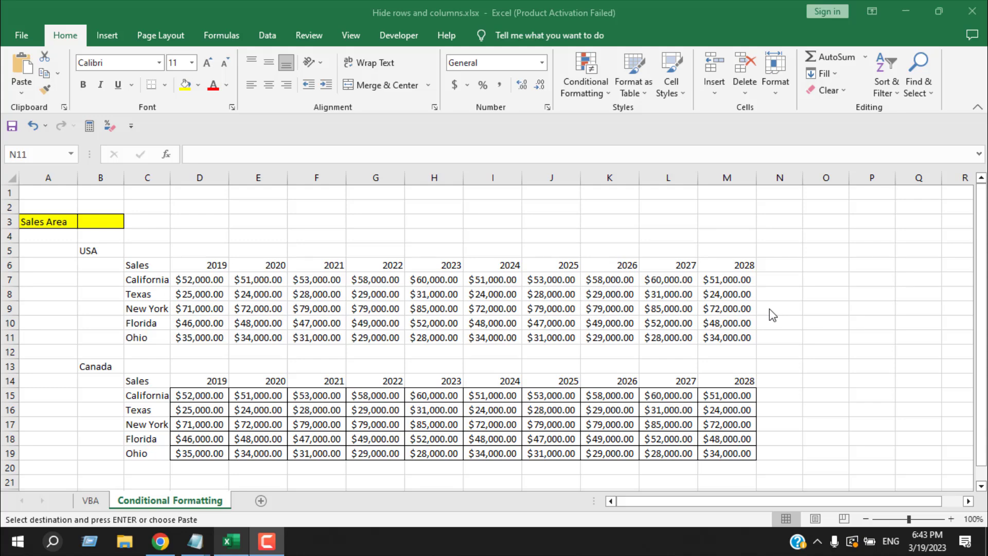
Step: Select the USA sales table range B5:M11, including its heading row
{"action": "left_click", "coordinate": [808, 398]}
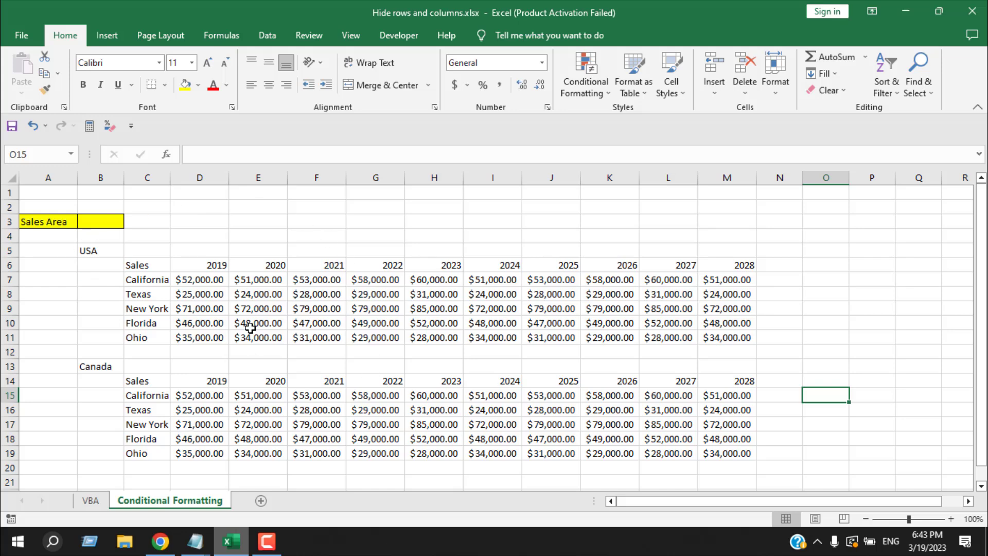
{"action": "left_click", "coordinate": [93, 222]}
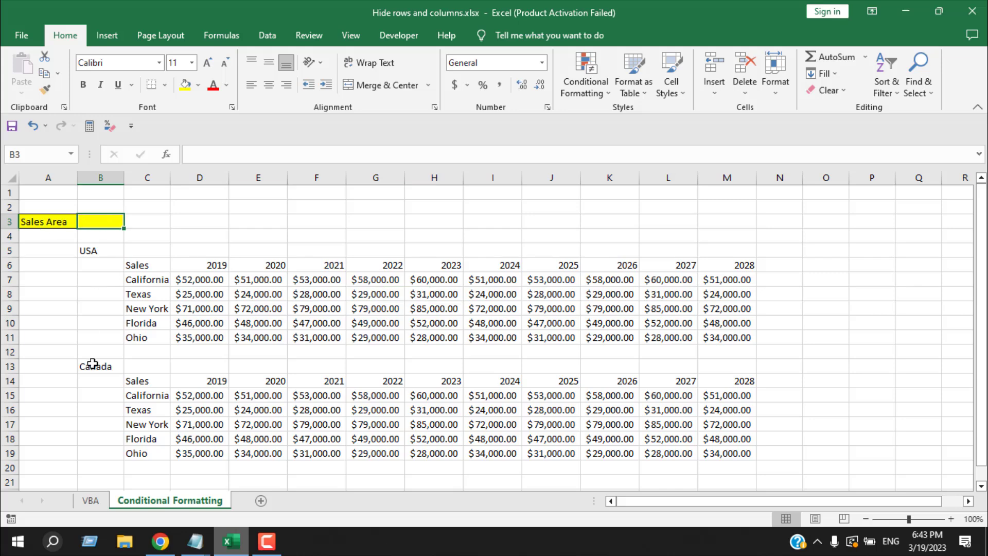
{"action": "left_click_drag", "start_coordinate": [93, 364], "coordinate": [740, 450]}
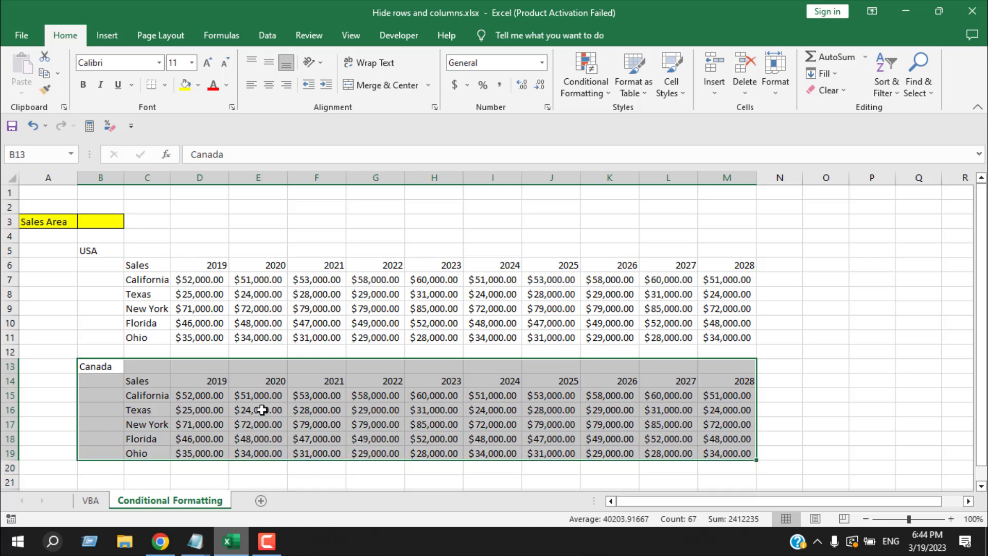
{"action": "left_click", "coordinate": [103, 221]}
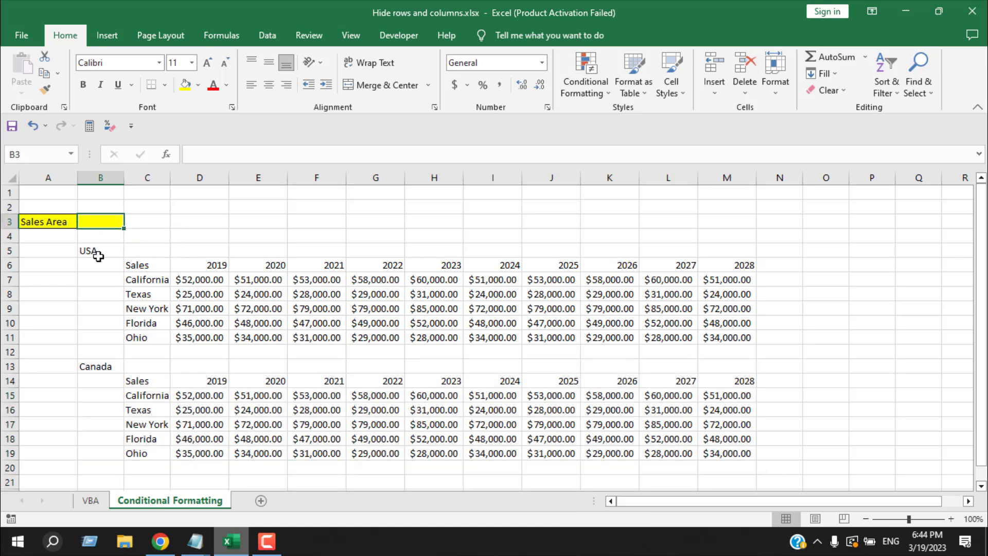
{"action": "left_click_drag", "start_coordinate": [98, 256], "coordinate": [716, 339]}
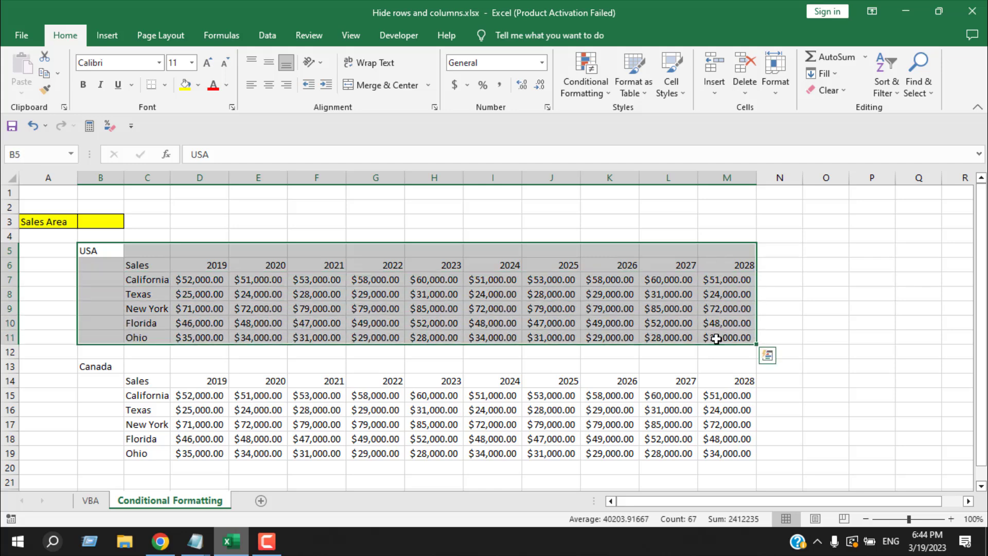
{"action": "left_click", "coordinate": [846, 366]}
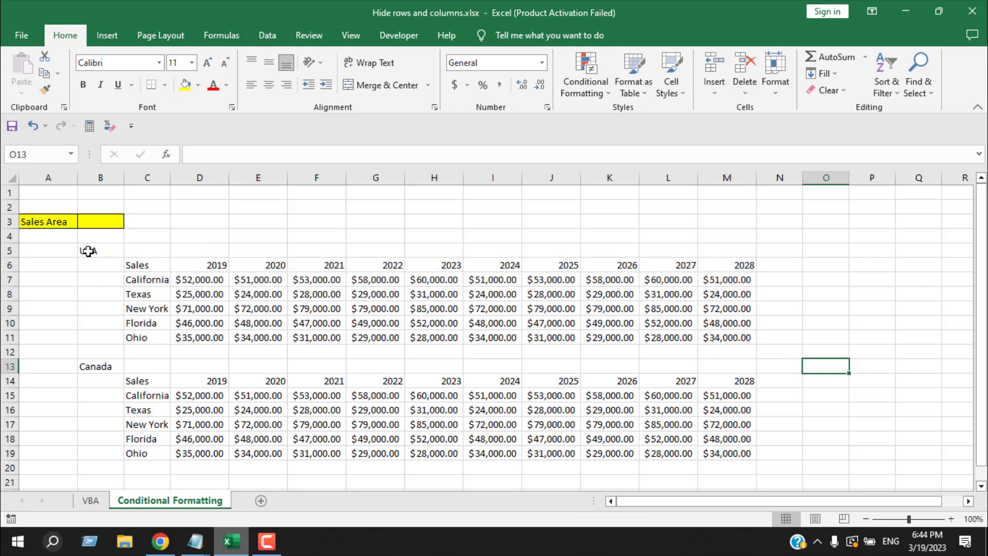
{"action": "left_click_drag", "start_coordinate": [84, 250], "coordinate": [719, 337]}
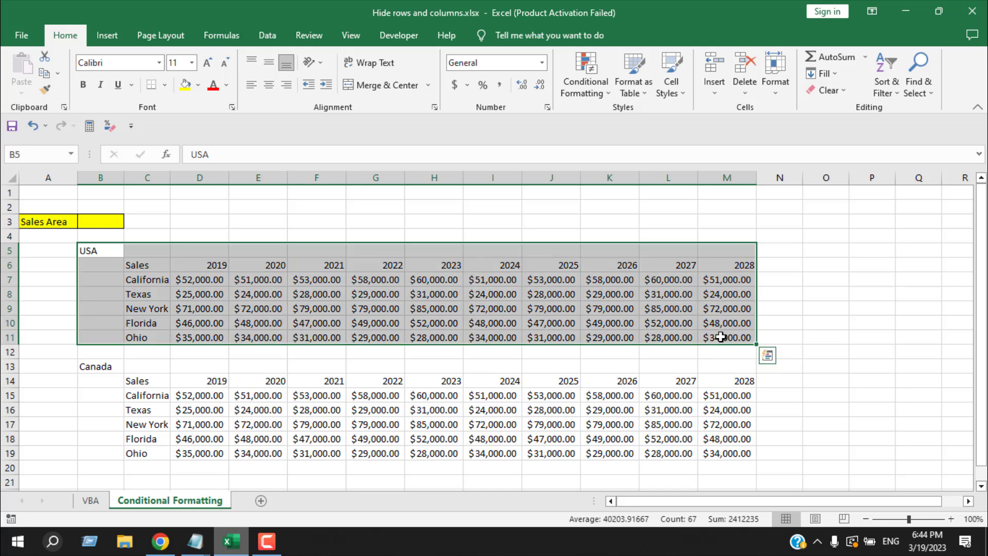
Step: Start a new formula-based conditional formatting rule with the formula =($B$3="Canada")
{"action": "left_click", "coordinate": [582, 87]}
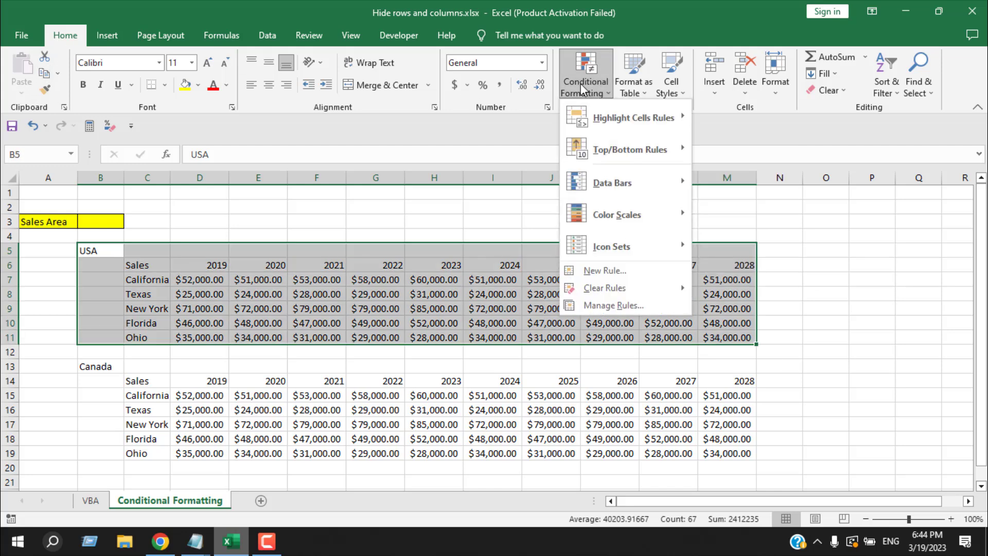
{"action": "left_click", "coordinate": [645, 267]}
{"action": "left_click", "coordinate": [221, 242]}
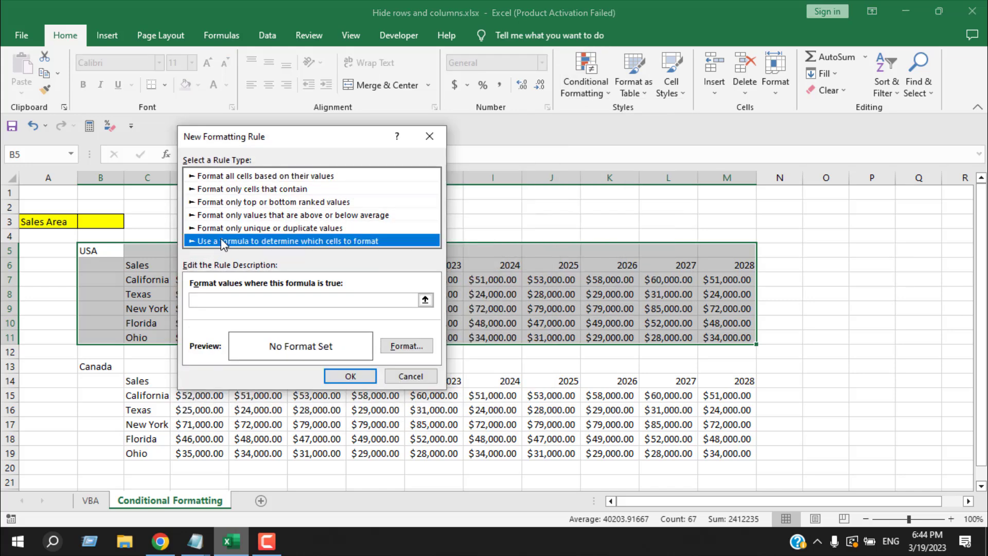
{"action": "left_click", "coordinate": [236, 296]}
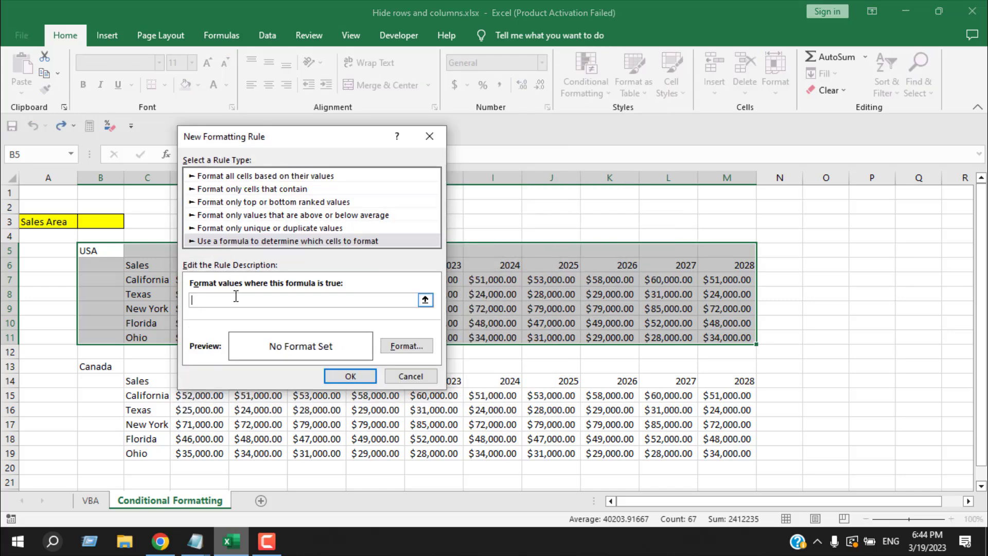
{"action": "type", "text": "="}
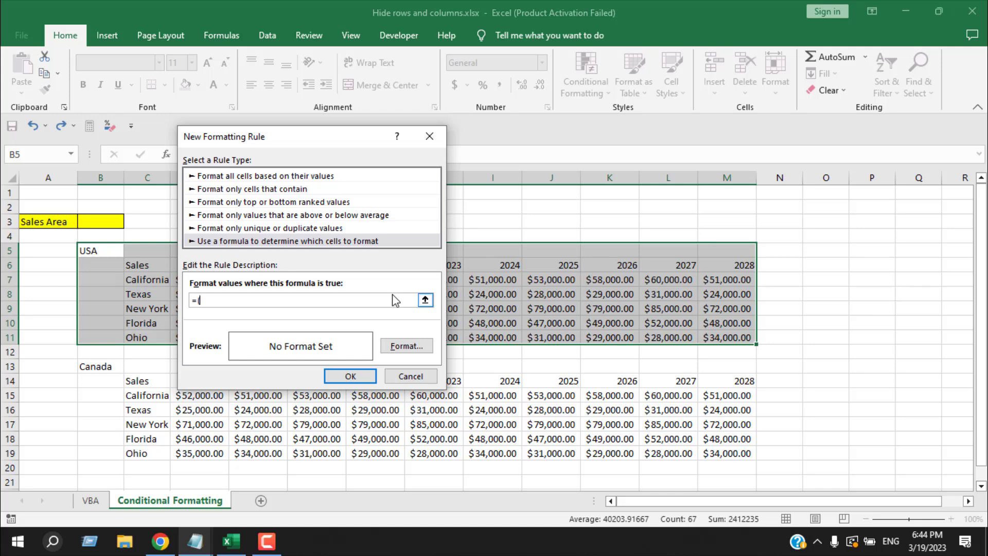
{"action": "type", "text": "(B3"}
{"action": "key", "text": "BackSpace"}
{"action": "key", "text": "F4"}
{"action": "type", "text": "=\""}
{"action": "type", "text": "Canad"}
{"action": "type", "text": "a\""}
{"action": "left_click", "coordinate": [223, 301]}
{"action": "type", "text": "\")"}
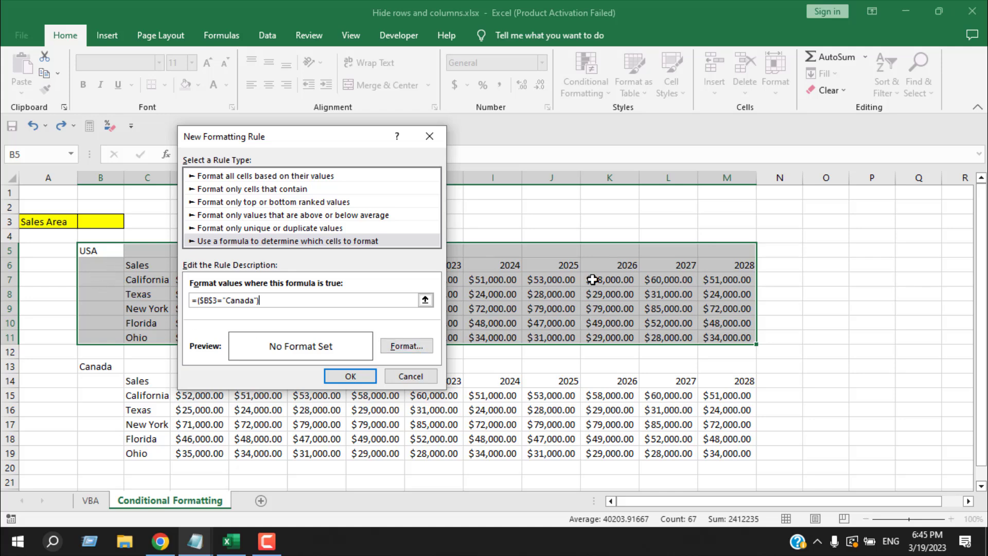
Step: Give the rule a white font colour and save it for the USA table
{"action": "left_click", "coordinate": [405, 346]}
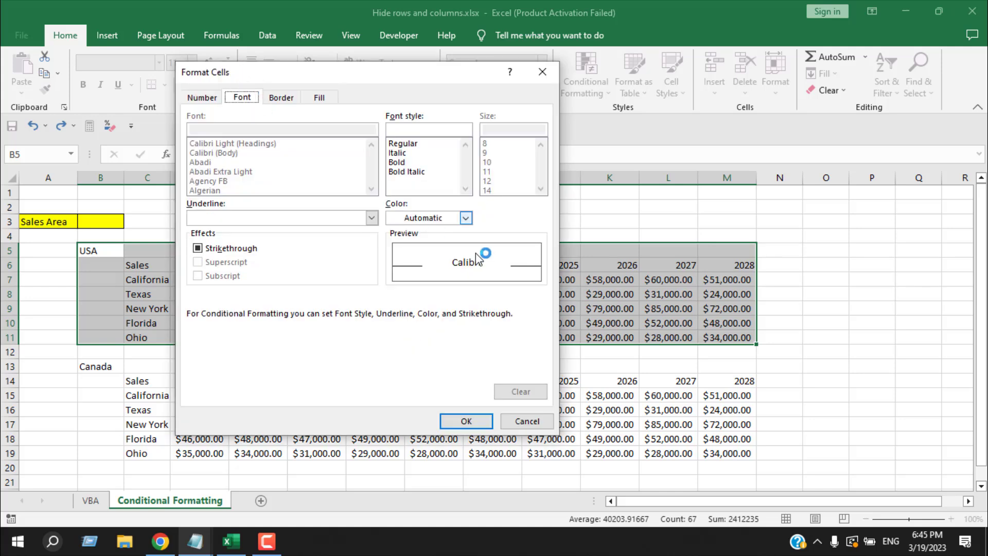
{"action": "left_click", "coordinate": [466, 219]}
{"action": "left_click", "coordinate": [395, 264]}
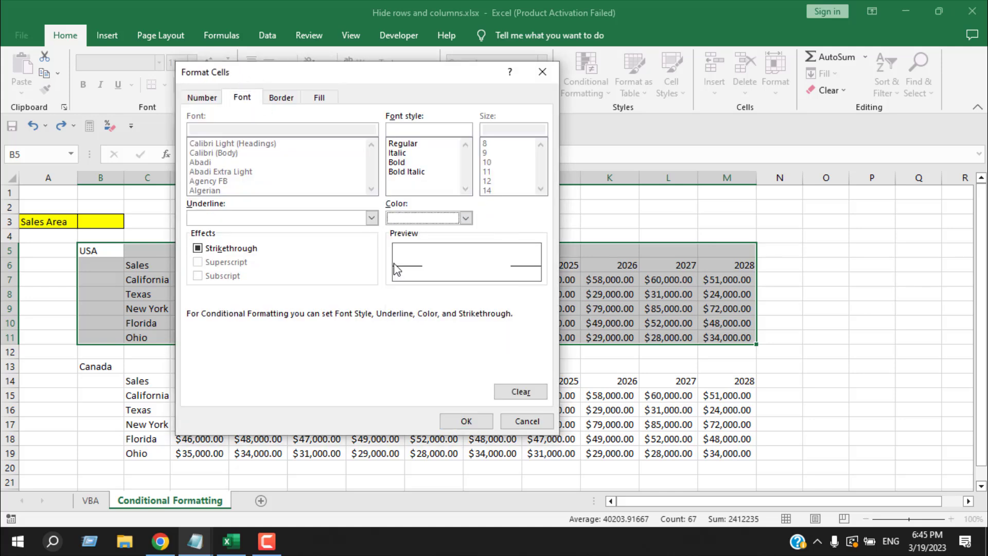
{"action": "left_click", "coordinate": [466, 421]}
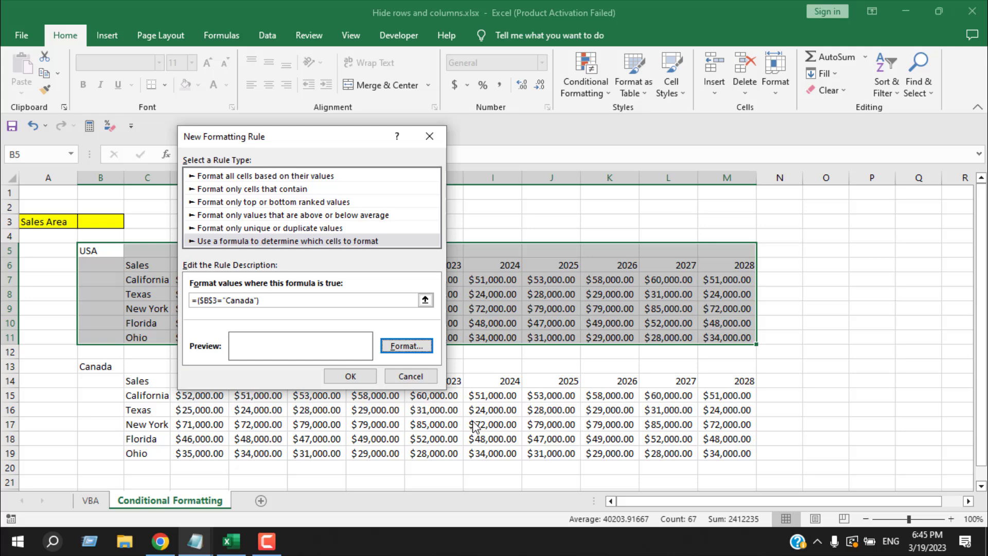
{"action": "left_click", "coordinate": [353, 376]}
{"action": "left_click", "coordinate": [92, 367]}
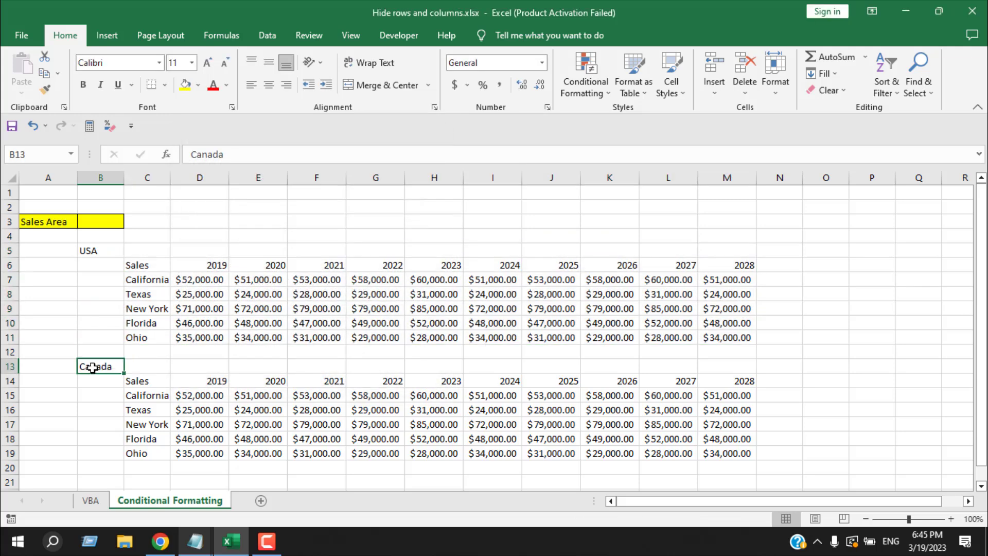
Step: Select the Canada table B13:M19 and start a formula rule =($B$3="USA")
{"action": "left_click_drag", "start_coordinate": [93, 367], "coordinate": [754, 455]}
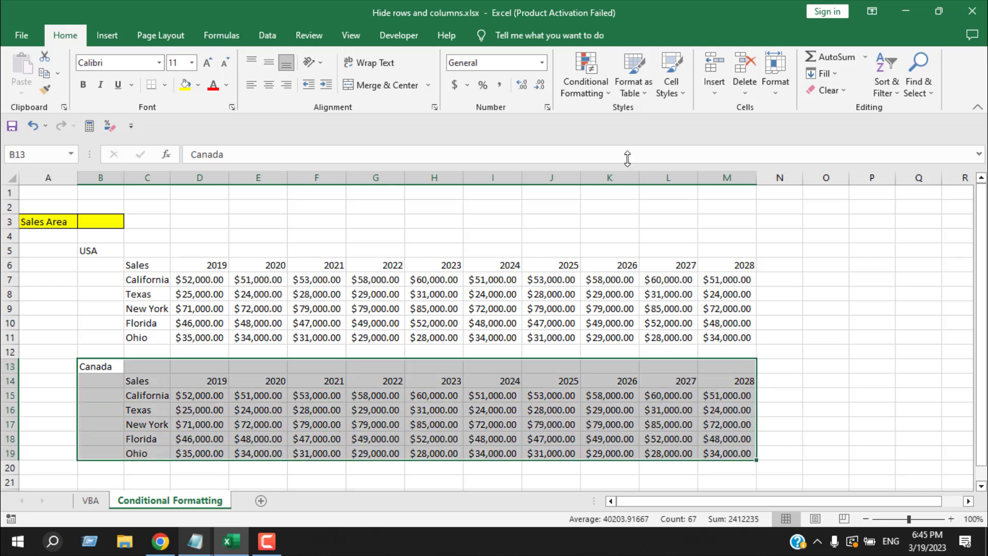
{"action": "left_click", "coordinate": [597, 96]}
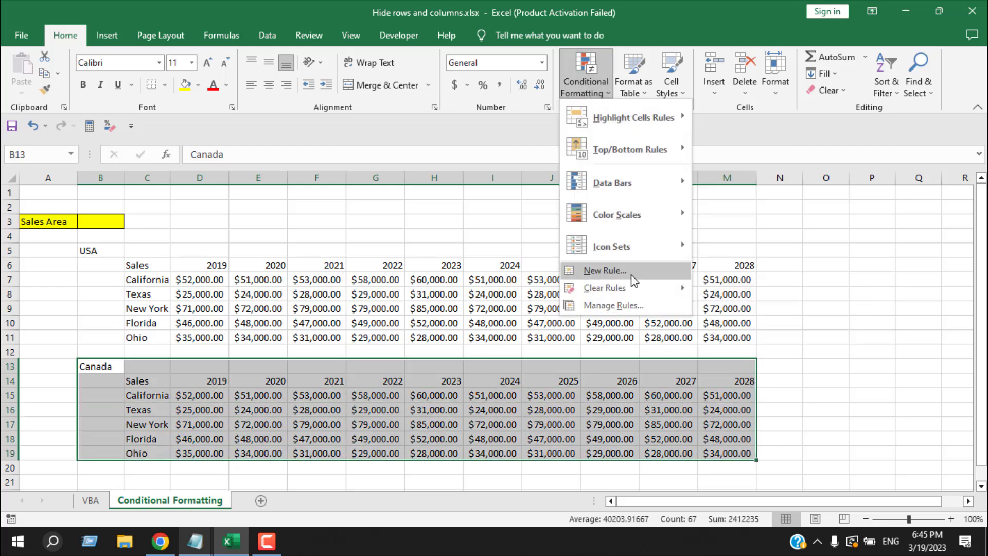
{"action": "left_click", "coordinate": [632, 278]}
{"action": "left_click", "coordinate": [175, 225]}
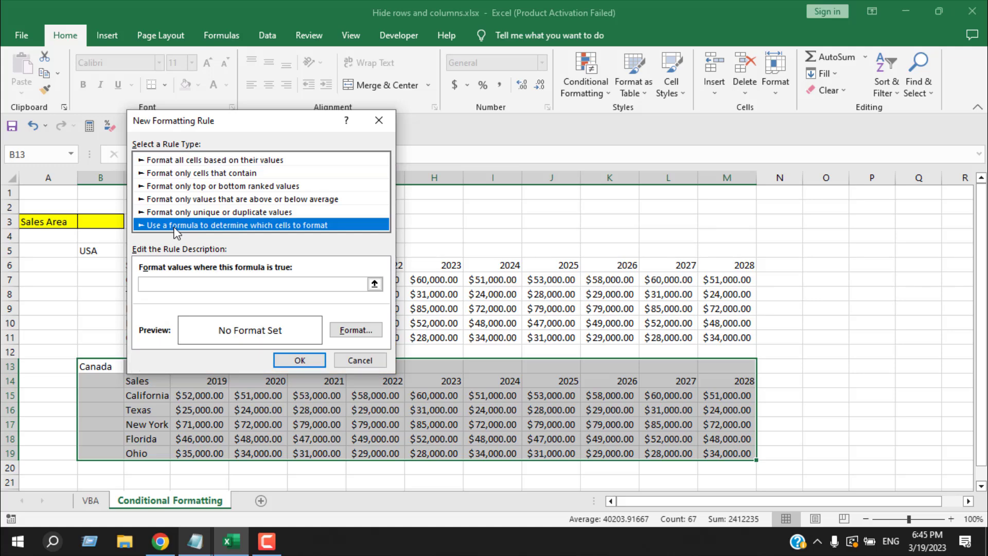
{"action": "left_click", "coordinate": [204, 283]}
{"action": "type", "text": "="}
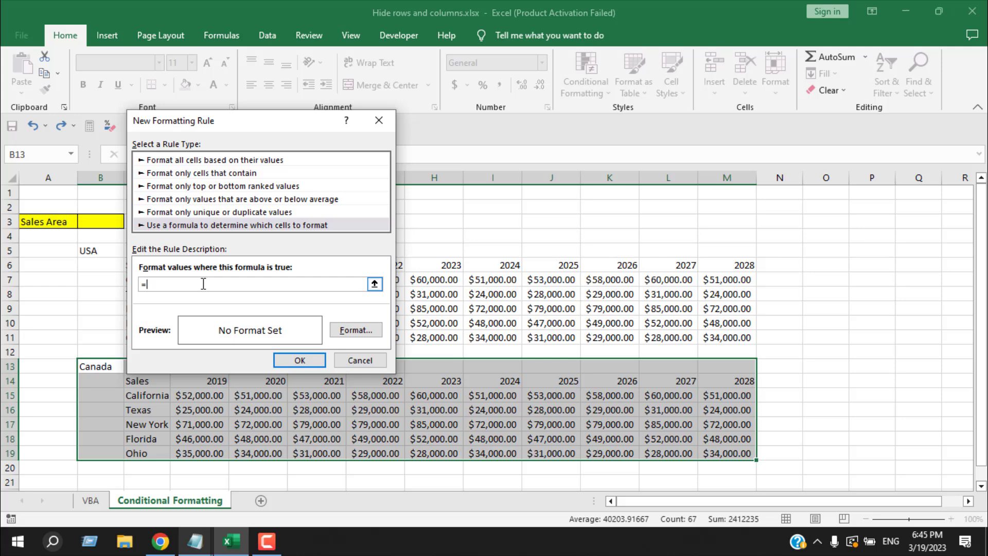
{"action": "type", "text": "(B3"}
{"action": "key", "text": "F4"}
{"action": "type", "text": "=USA"}
{"action": "type", "text": "\""}
{"action": "left_click", "coordinate": [173, 284]}
{"action": "type", "text": "\""}
{"action": "left_click", "coordinate": [202, 282]}
{"action": "type", "text": ")"}
Step: Set the rule's font colour to white and save it
{"action": "left_click", "coordinate": [380, 335]}
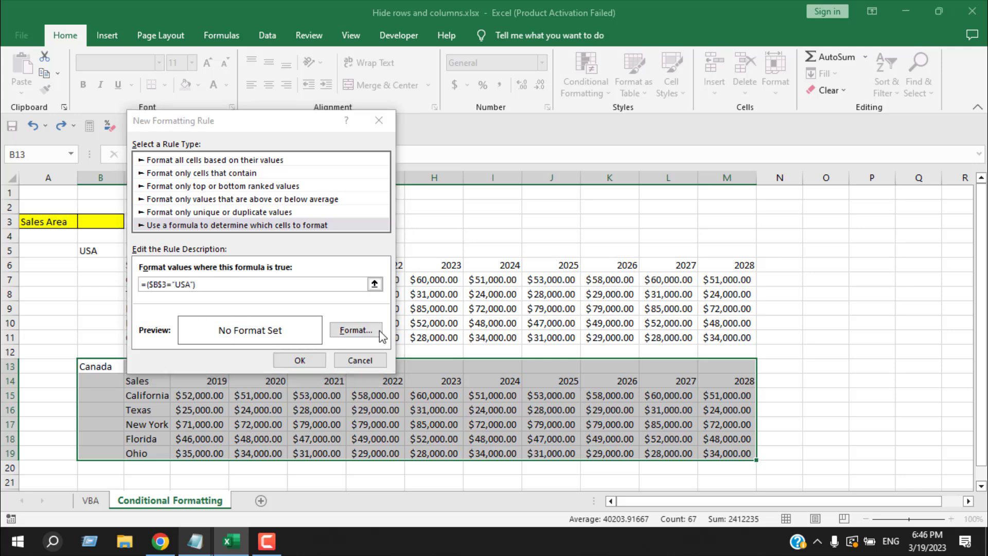
{"action": "left_click", "coordinate": [415, 202]}
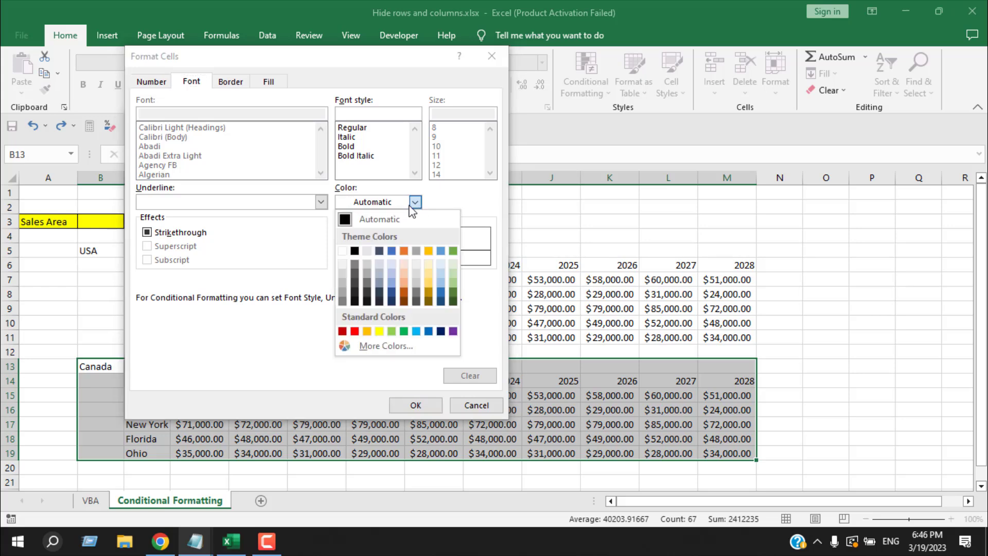
{"action": "left_click", "coordinate": [342, 251]}
{"action": "left_click", "coordinate": [416, 405]}
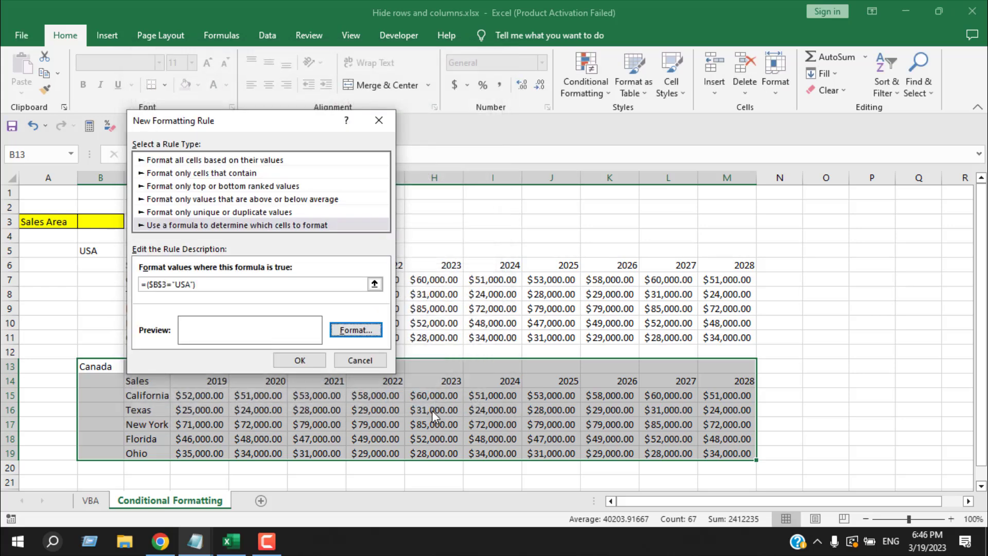
{"action": "left_click", "coordinate": [298, 360]}
Step: Enter USA, then Canada, in B3 to test the rules, then clear B3
{"action": "left_click", "coordinate": [104, 225]}
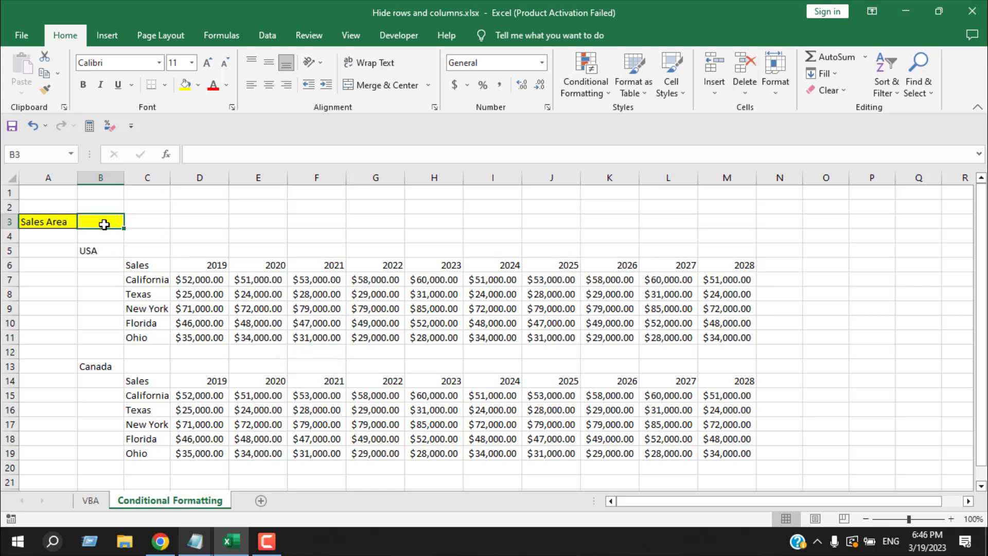
{"action": "type", "text": "U"}
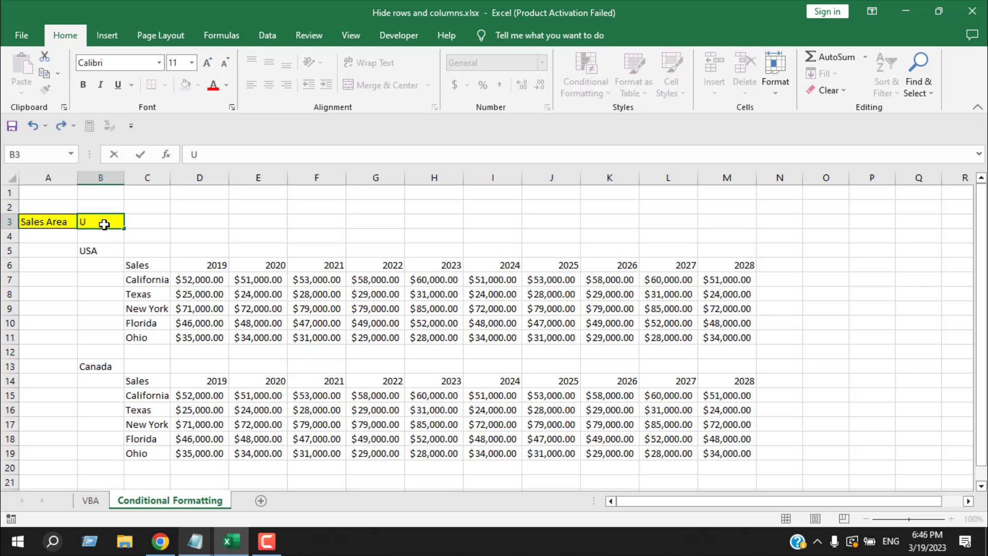
{"action": "type", "text": "SA"}
{"action": "key", "text": "Return"}
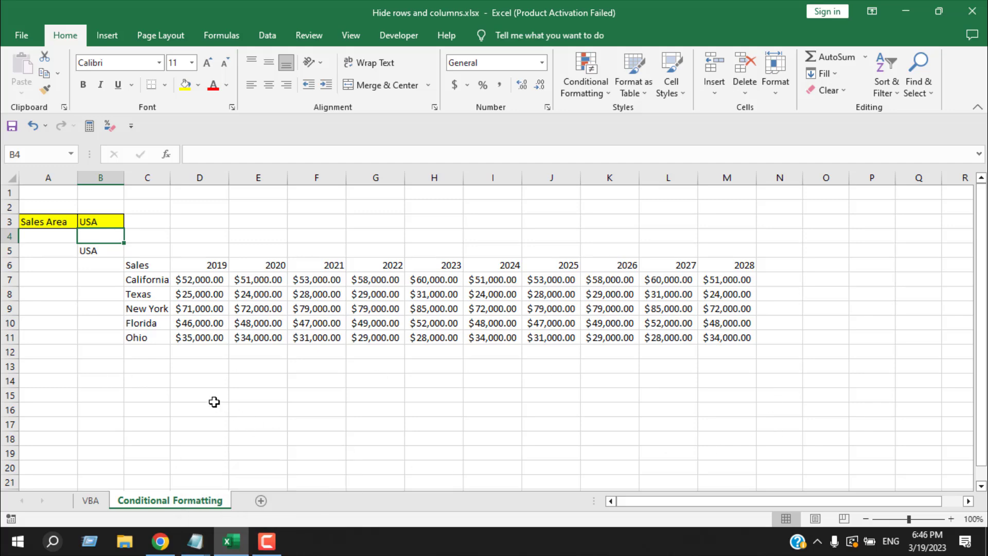
{"action": "left_click", "coordinate": [91, 222]}
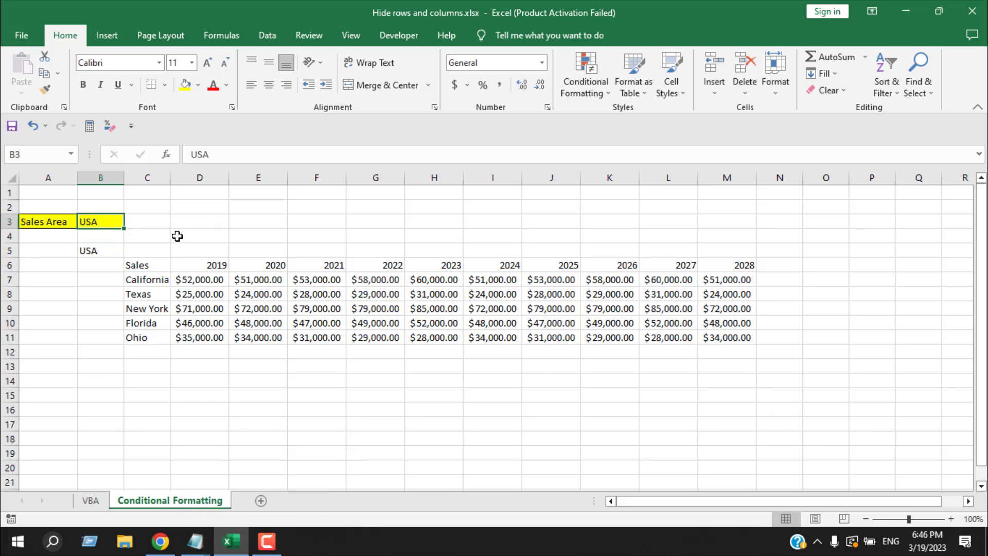
{"action": "type", "text": "Canada"}
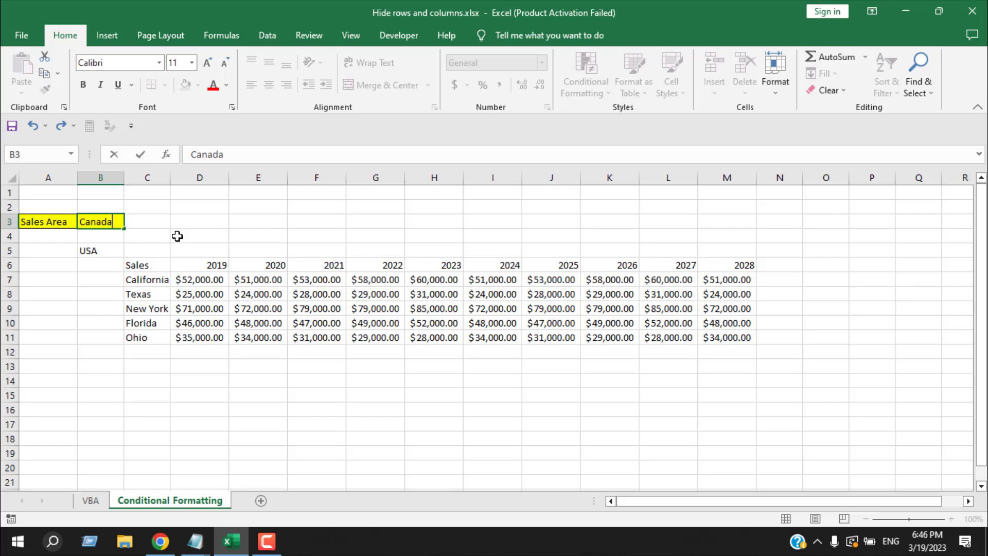
{"action": "key", "text": "Return"}
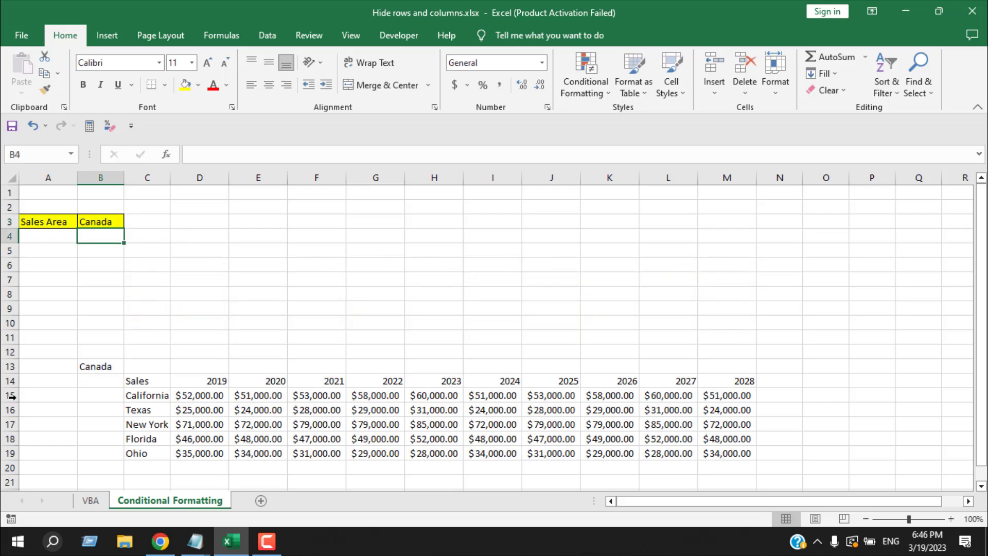
{"action": "key", "text": "Up"}
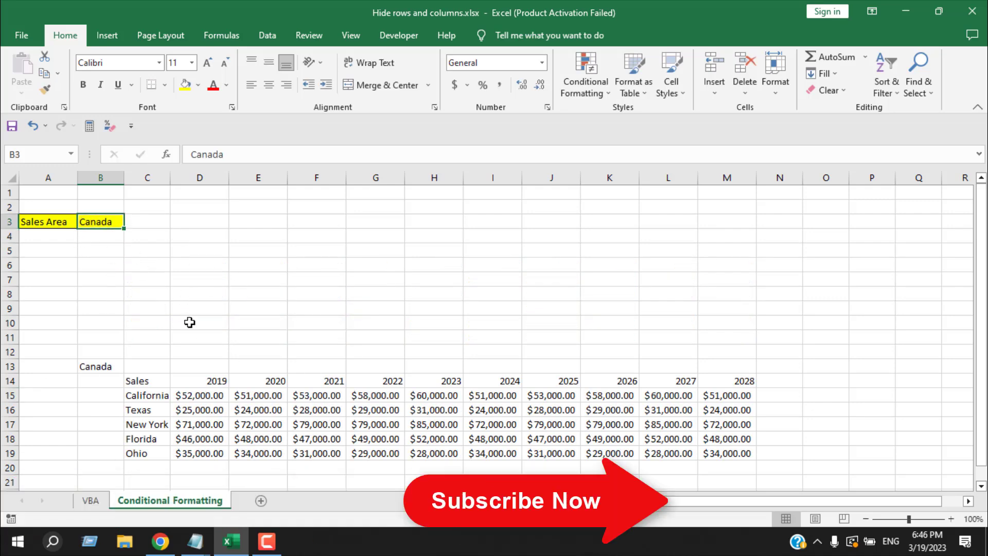
{"action": "key", "text": "Delete"}
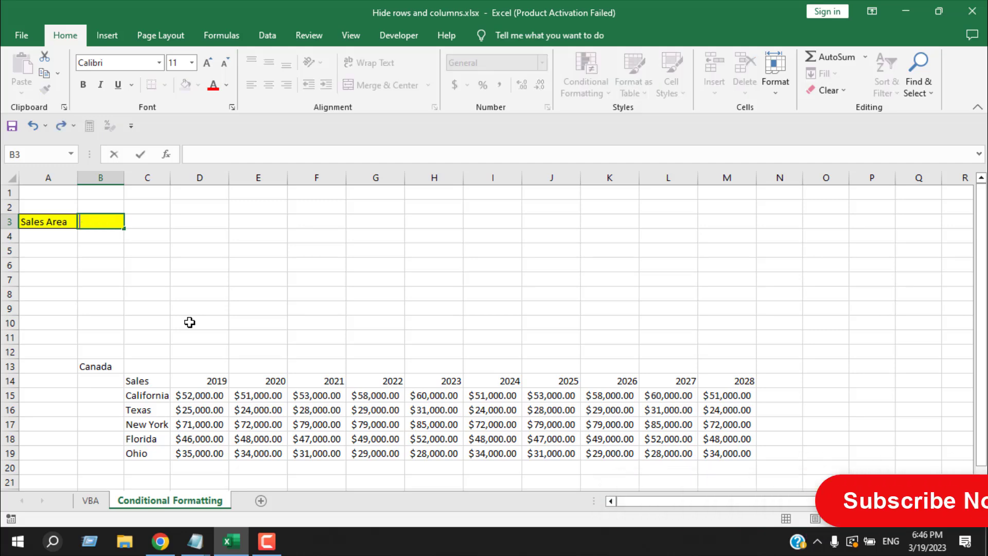
{"action": "left_click", "coordinate": [189, 322]}
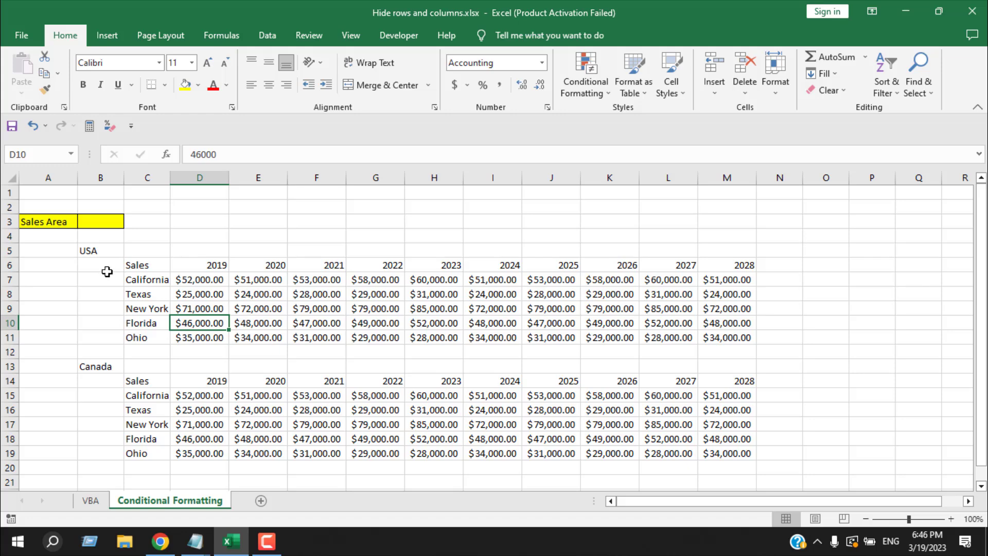
Step: Freeze panes above row 4 so rows 1–3 stay fixed
{"action": "left_click", "coordinate": [3, 236]}
{"action": "left_click", "coordinate": [351, 36]}
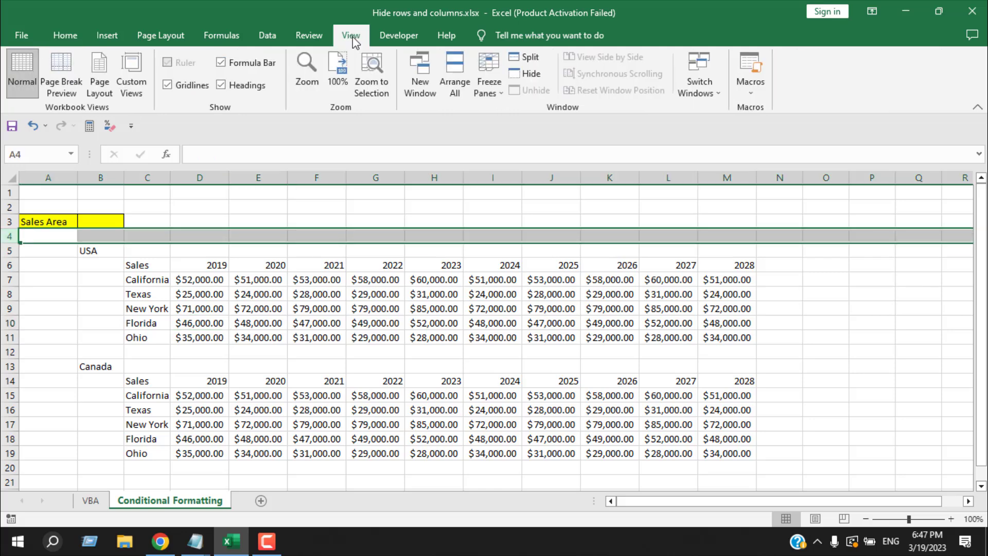
{"action": "left_click", "coordinate": [494, 93]}
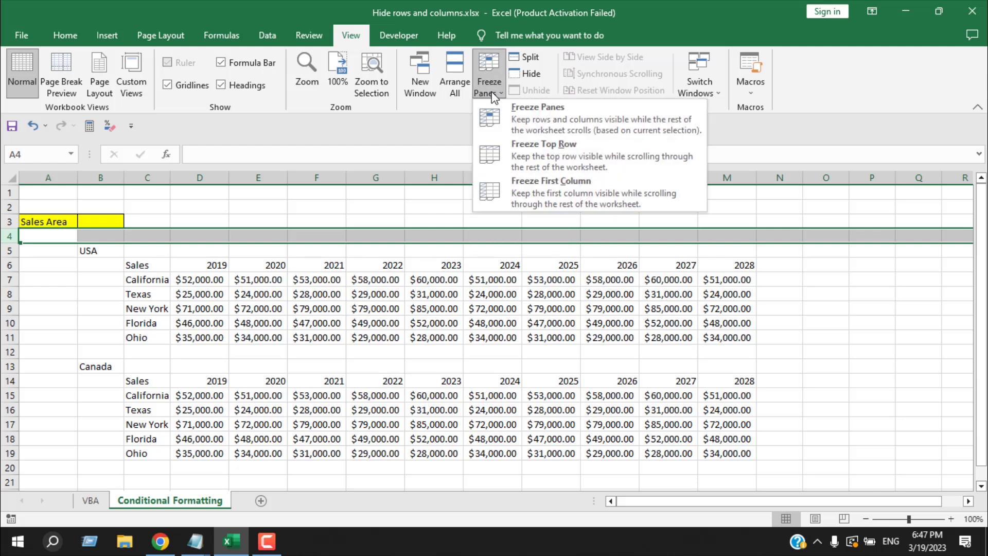
{"action": "left_click", "coordinate": [533, 127]}
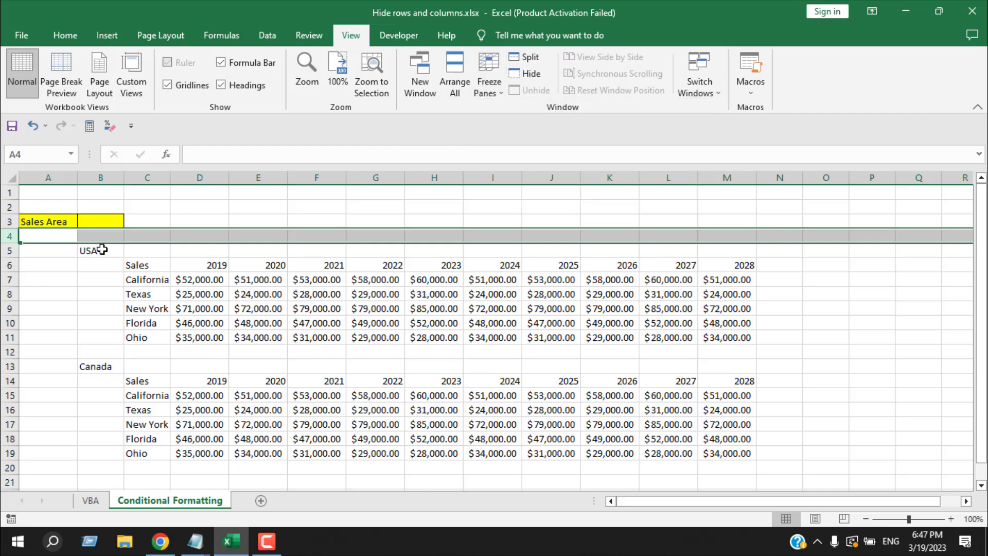
{"action": "left_click", "coordinate": [98, 221]}
Step: Enter Canada in B3 and scroll to confirm the USA table is hidden
{"action": "type", "text": "Ca"}
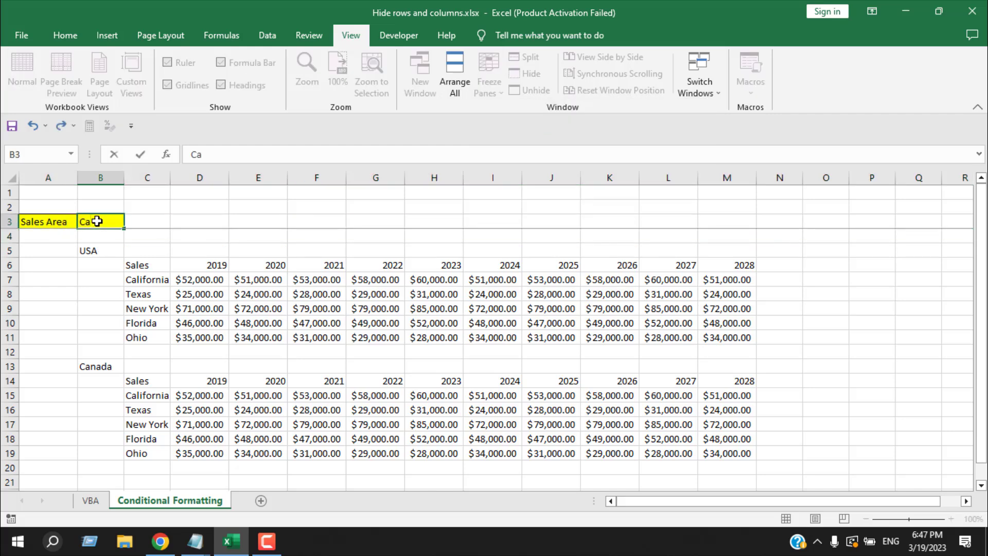
{"action": "type", "text": "nada"}
{"action": "key", "text": "Return"}
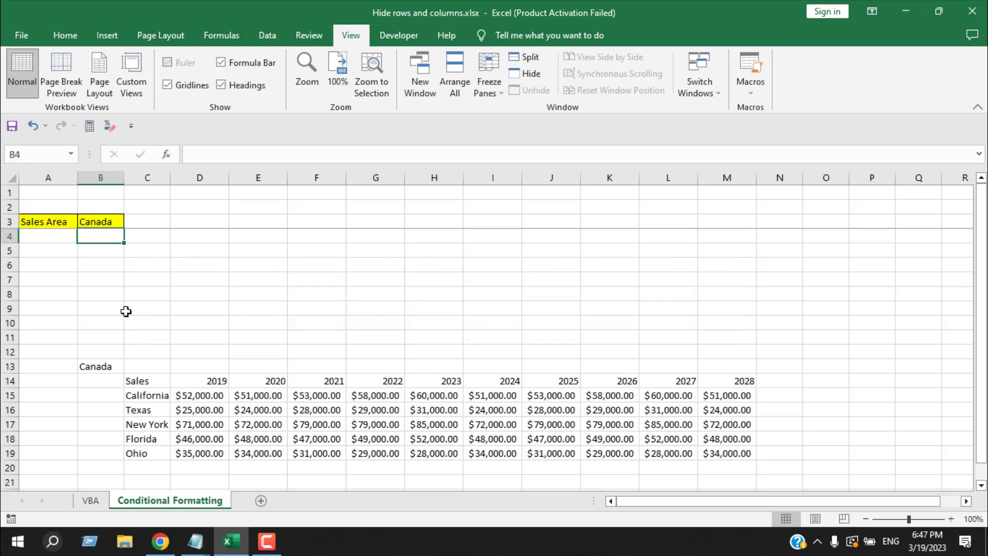
{"action": "scroll", "coordinate": [126, 312], "scroll_direction": "down", "scroll_amount": 3}
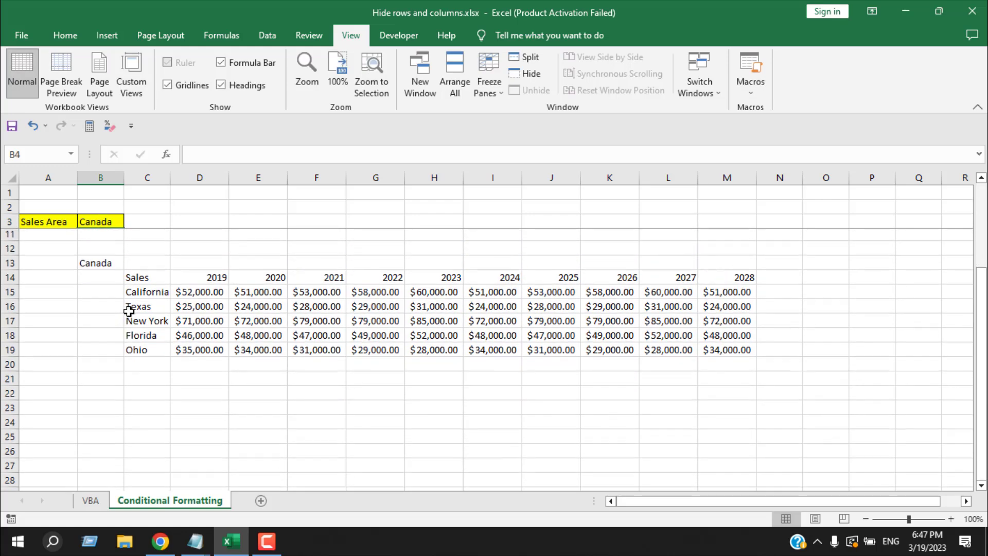
{"action": "scroll", "coordinate": [128, 312], "scroll_direction": "up", "scroll_amount": 1}
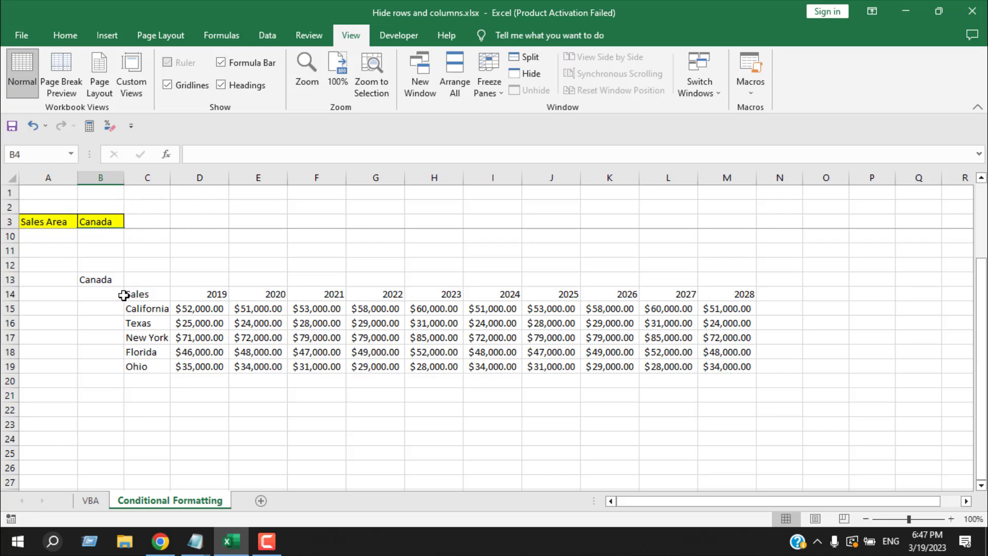
{"action": "scroll", "coordinate": [124, 295], "scroll_direction": "down", "scroll_amount": 3}
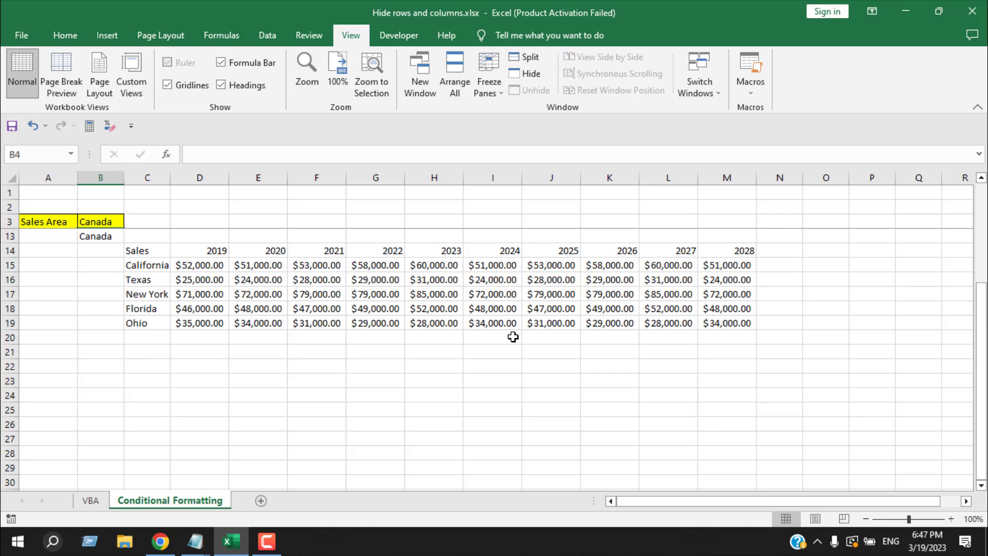
{"action": "scroll", "coordinate": [264, 280], "scroll_direction": "up", "scroll_amount": 3}
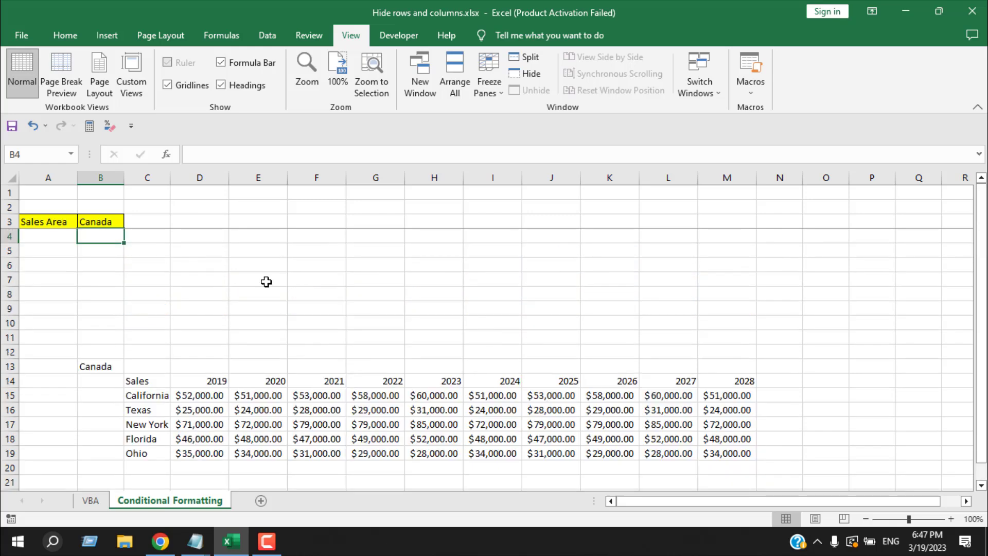
Step: Change B3 to USA so only the USA table shows, then go to the VBA sheet
{"action": "left_click", "coordinate": [87, 221]}
{"action": "type", "text": "Us"}
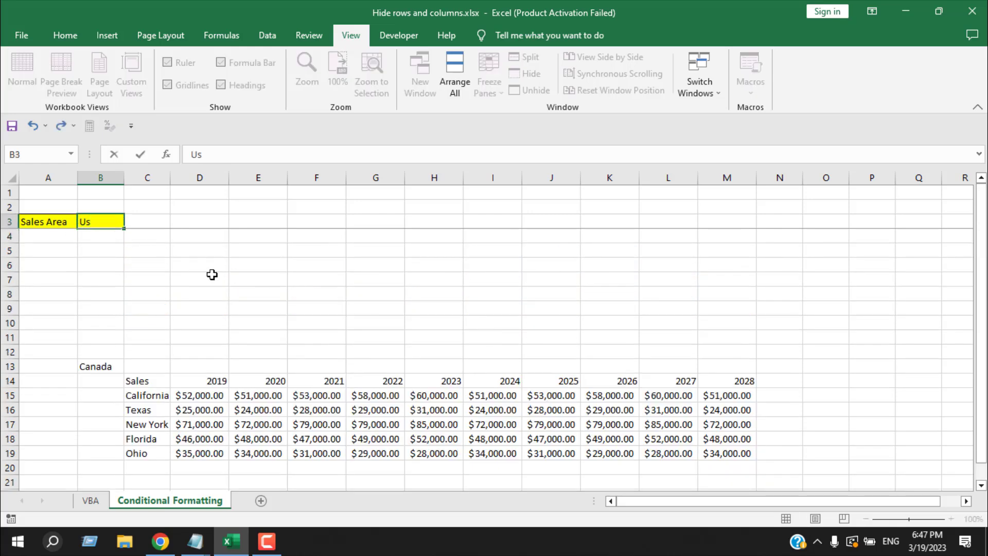
{"action": "key", "text": "BackSpace"}
{"action": "type", "text": "SA"}
{"action": "left_click", "coordinate": [211, 275]}
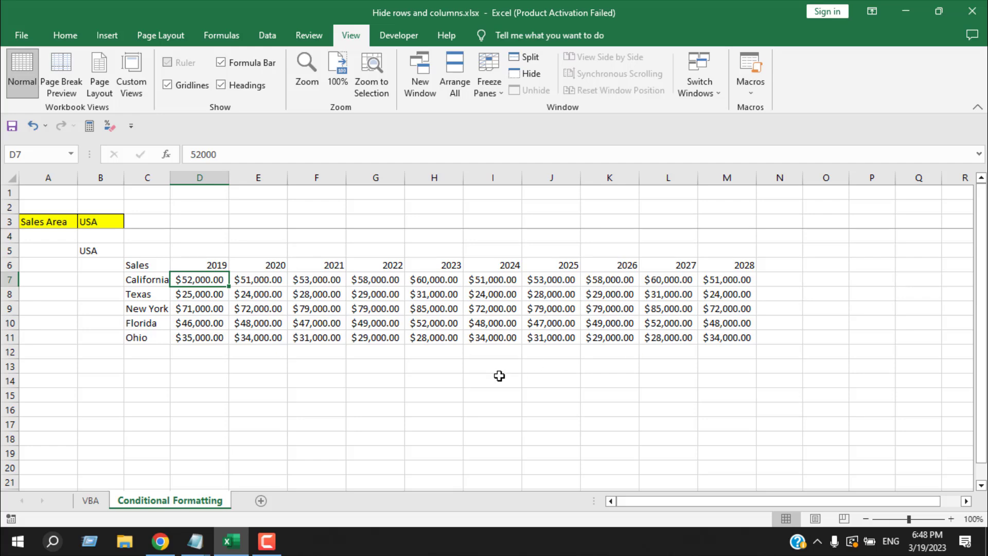
{"action": "left_click", "coordinate": [90, 500]}
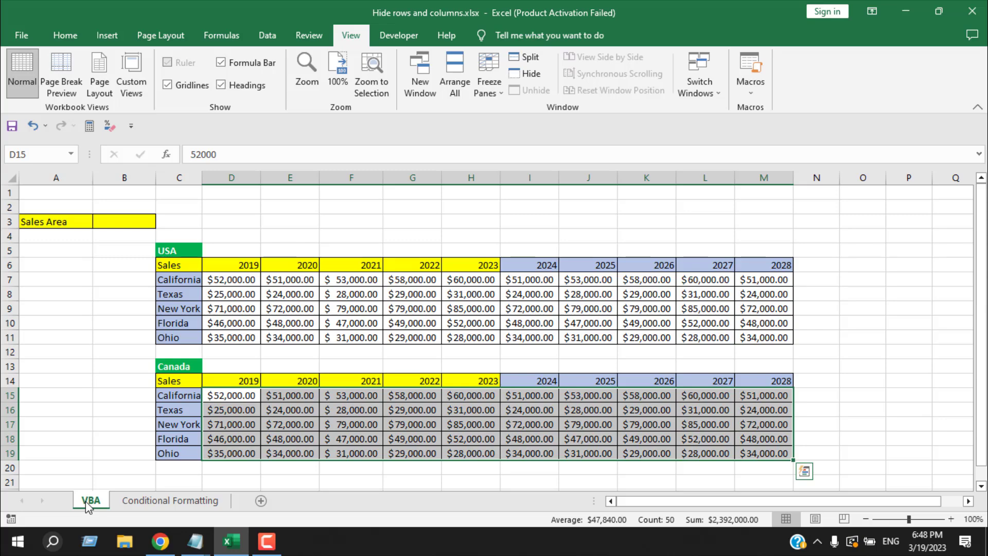
Step: Use View Code on the VBA sheet tab to open its code window
{"action": "scroll", "coordinate": [144, 313], "scroll_direction": "down", "scroll_amount": 1}
{"action": "scroll", "coordinate": [144, 312], "scroll_direction": "up", "scroll_amount": 1}
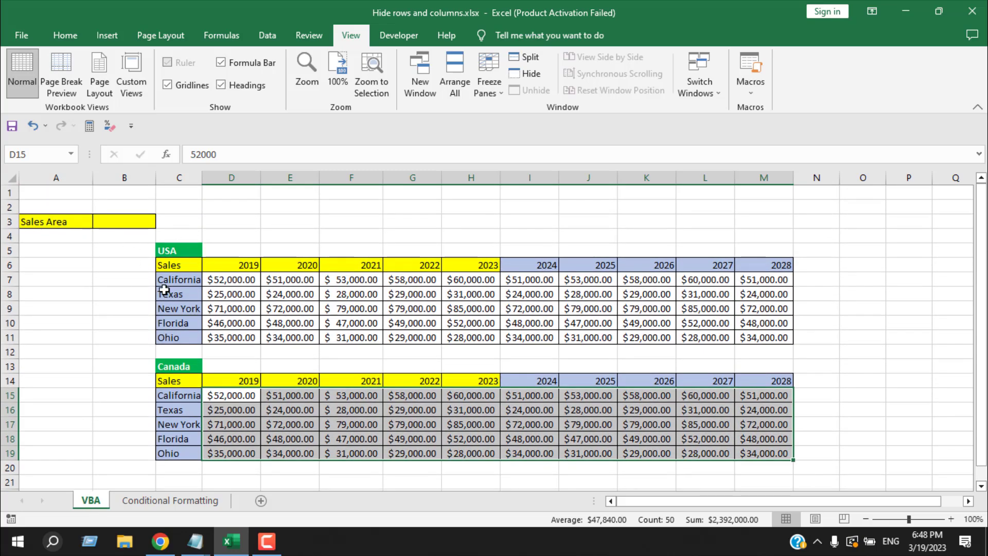
{"action": "right_click", "coordinate": [92, 502]}
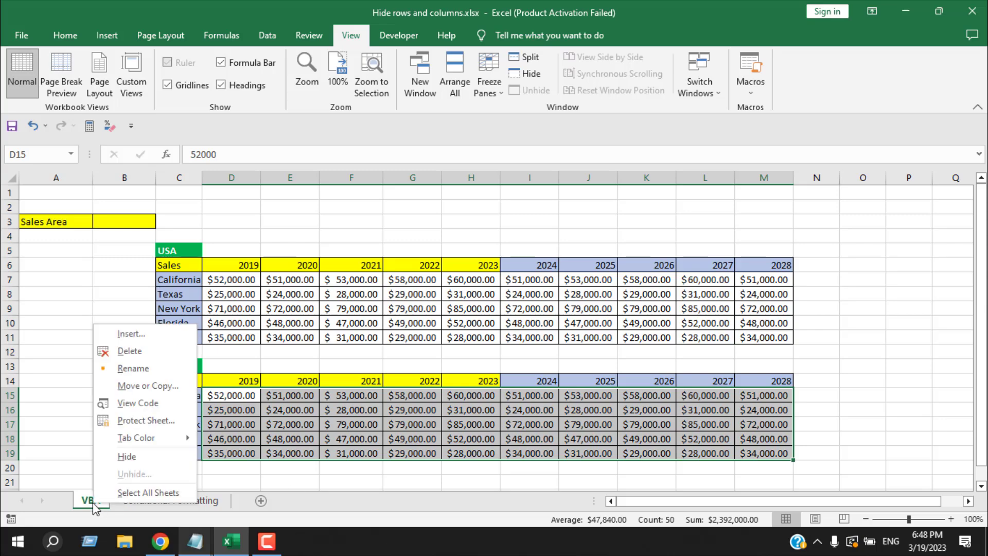
{"action": "left_click", "coordinate": [132, 407]}
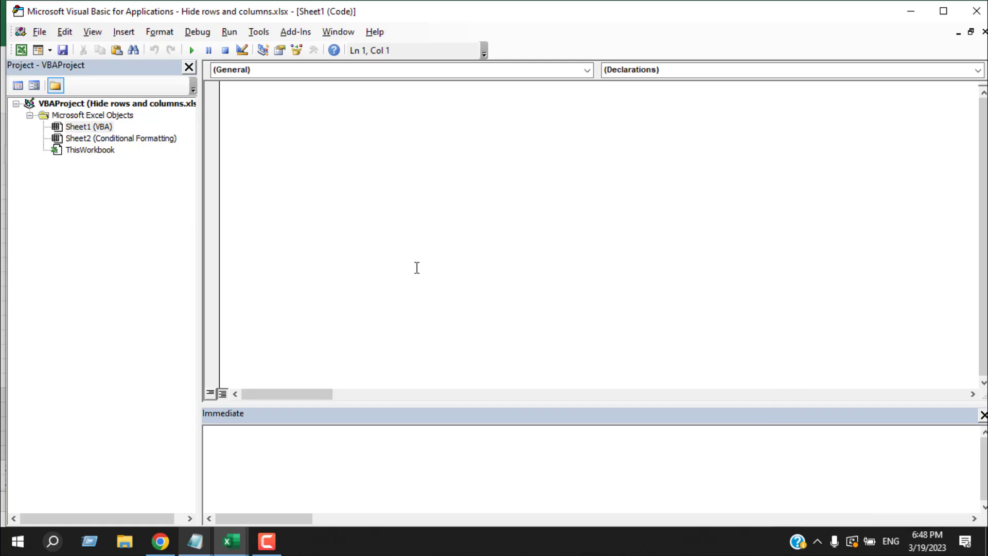
Step: Paste the Worksheet_Change macro hiding rows 13:19 for USA and 5:11 for Canada, reviewing each Case
{"action": "type", "text": "Private Sub Worksheet_Change(ByVal Target As Range) ActiveSheet.Activate If Not Application.Intersect(Range(\"B3\"), Range(Target.Address)) Is Nothing Then         Select Case Target.Value         Case Is = \"USA\": Rows(\"13:19\").EntireRow.Hidden = True                             Rows(\"5:11\").EntireRow.Hidden = False         Case Is = \"Canada\":  Rows(\"13:19\").EntireRow.Hidden = False                             Rows(\"5:11\").EntireRow.Hidden = True         Case Is = \"\":  Rows(\"13:19\").EntireRow.Hidden = False                             Rows(\"5:11\").EntireRow.Hidden = False          End Select End If End Sub"}
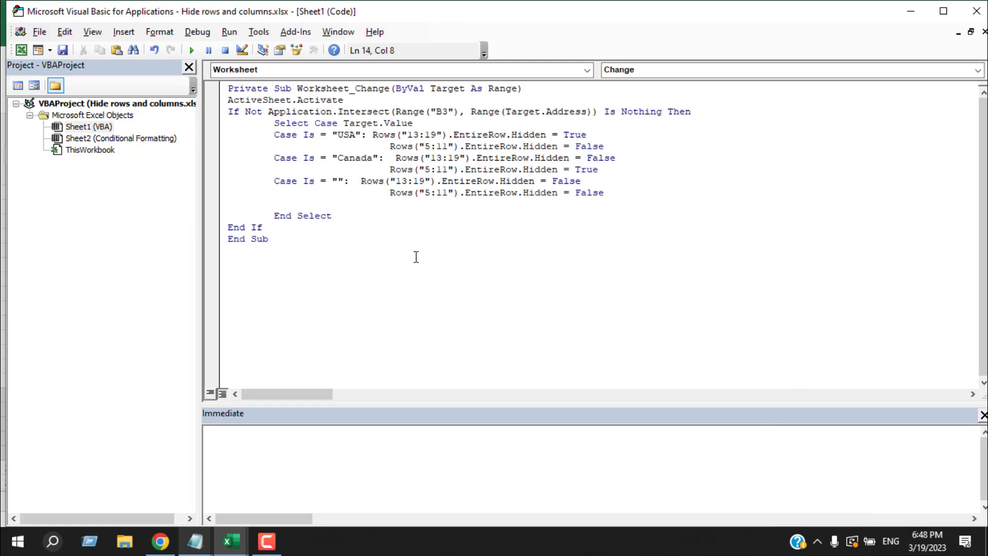
{"action": "left_click", "coordinate": [345, 135]}
{"action": "left_click", "coordinate": [352, 157]}
{"action": "left_click", "coordinate": [408, 135]}
{"action": "left_click", "coordinate": [438, 135]}
{"action": "left_click", "coordinate": [355, 158]}
{"action": "left_click", "coordinate": [338, 184]}
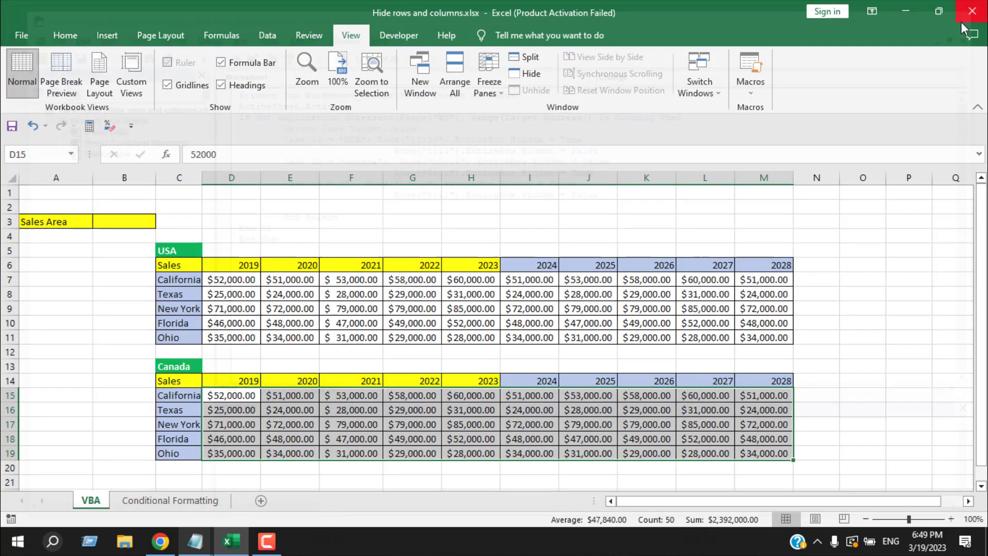
Step: Back in Excel, enter USA then Canada in B3, leaving only the Canada table visible
{"action": "left_click", "coordinate": [976, 11]}
{"action": "left_click", "coordinate": [111, 219]}
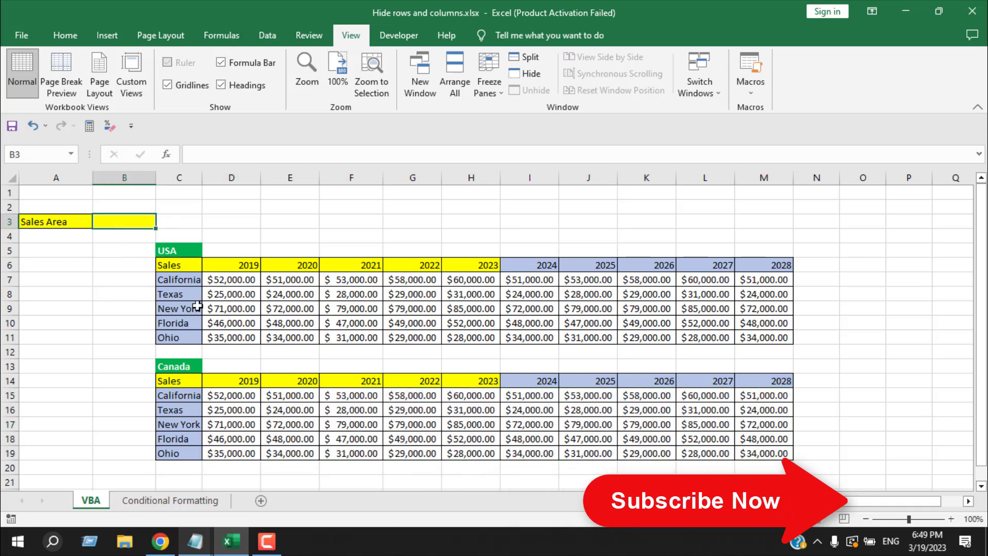
{"action": "type", "text": "USA"}
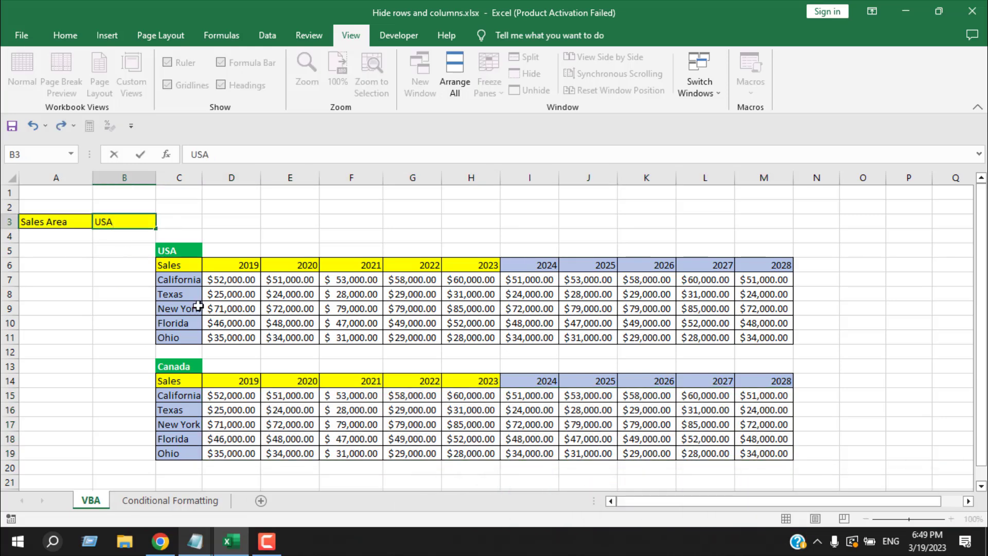
{"action": "key", "text": "Return"}
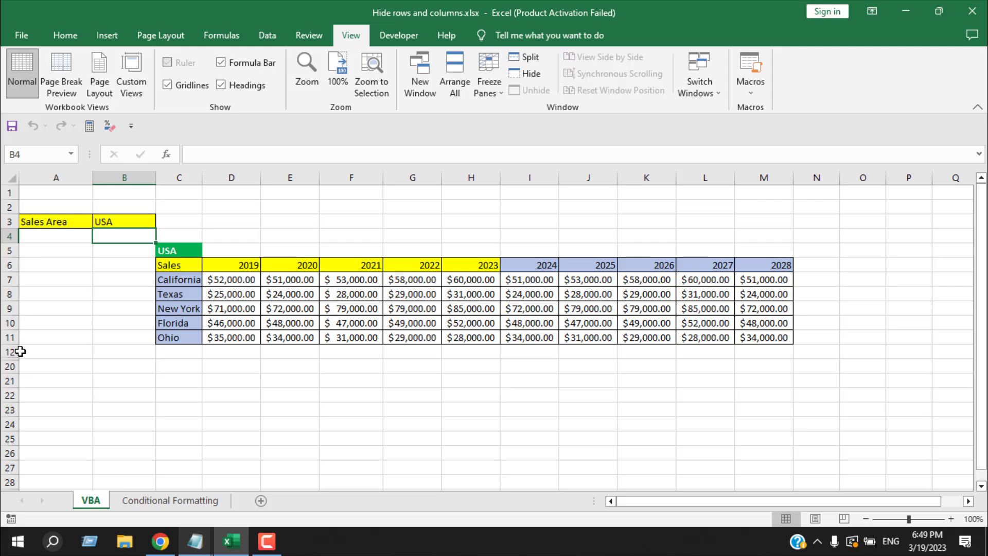
{"action": "key", "text": "Up"}
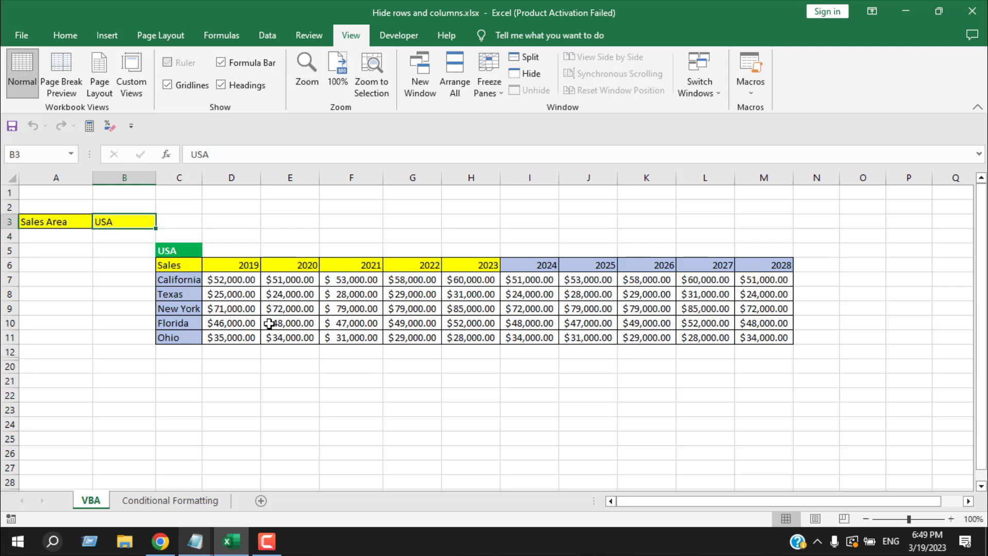
{"action": "type", "text": "Canada"}
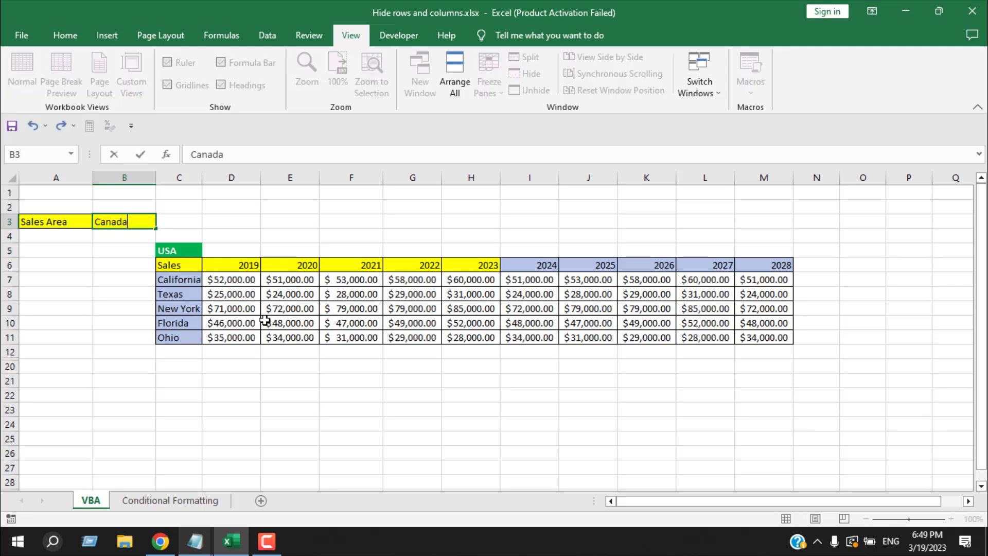
{"action": "key", "text": "Return"}
{"action": "left_click", "coordinate": [116, 366]}
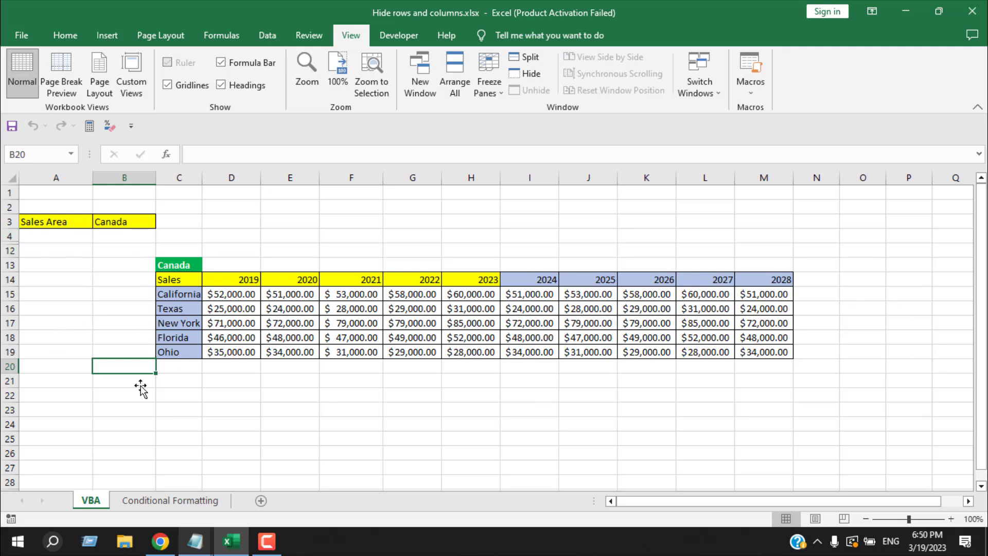
{"action": "left_click", "coordinate": [264, 415]}
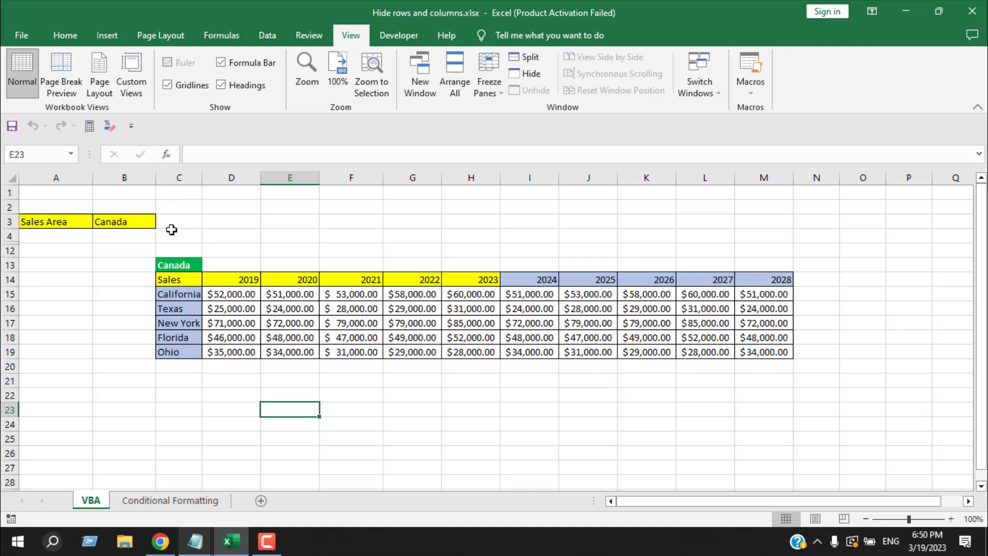
Step: Save the workbook to the Desktop as an Excel Macro-Enabled Workbook, 'Hide rows and columns.xlsm'
{"action": "left_click", "coordinate": [28, 40]}
{"action": "left_click", "coordinate": [54, 226]}
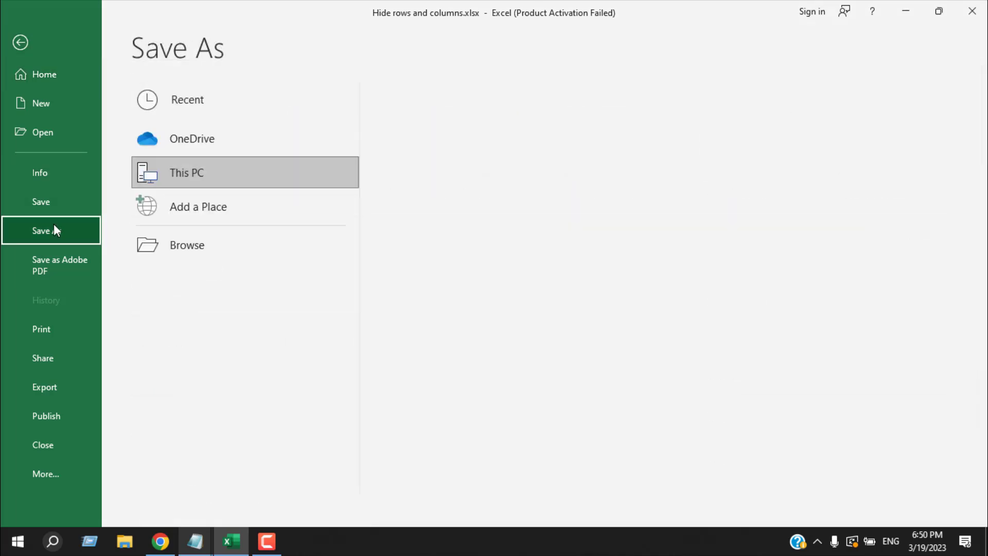
{"action": "left_click", "coordinate": [424, 163]}
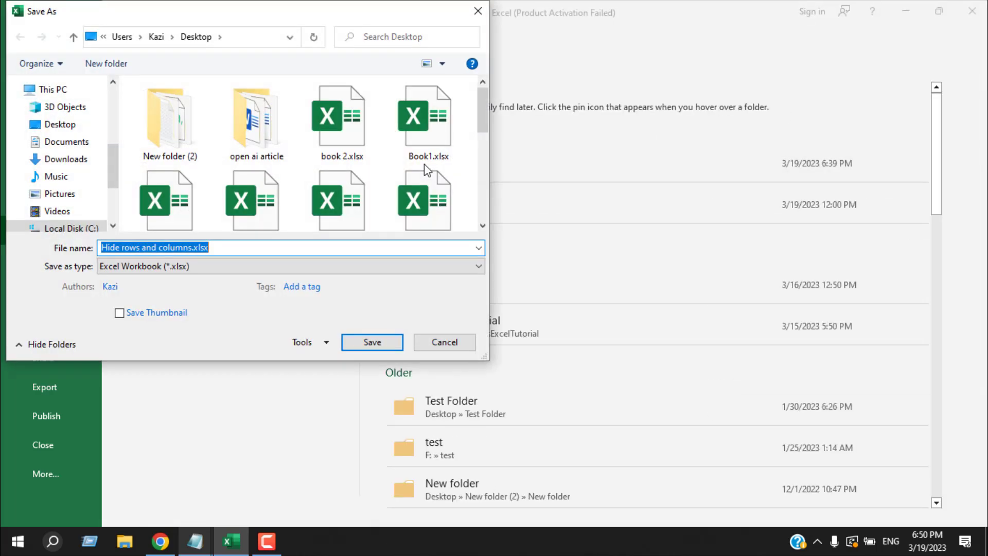
{"action": "left_click", "coordinate": [130, 272]}
{"action": "left_click", "coordinate": [133, 272]}
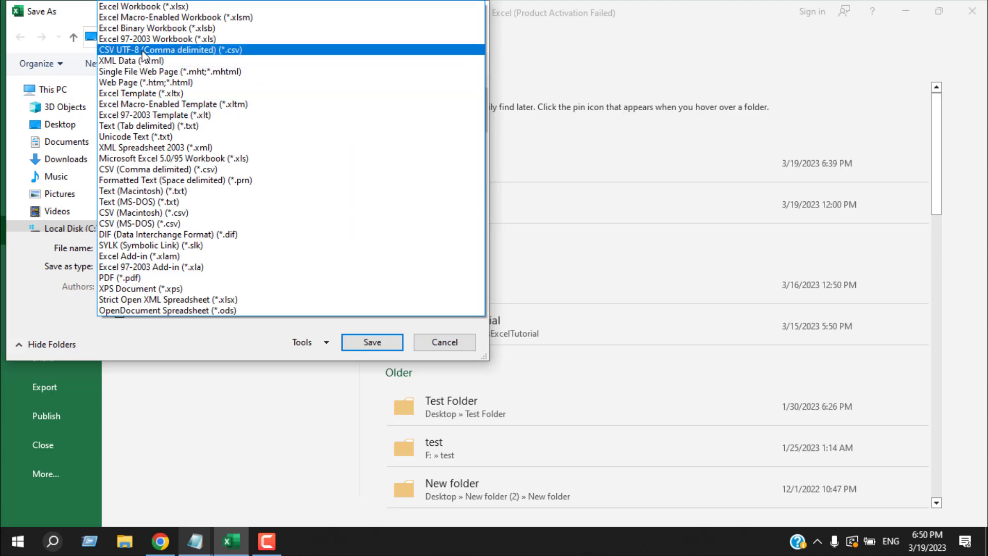
{"action": "left_click", "coordinate": [154, 18]}
{"action": "left_click", "coordinate": [353, 341]}
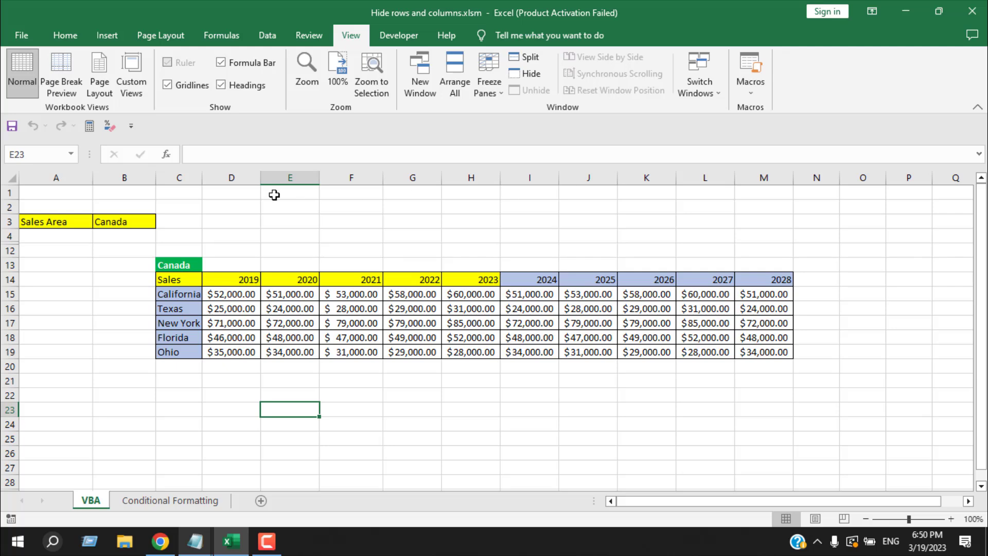
{"action": "left_click", "coordinate": [122, 223]}
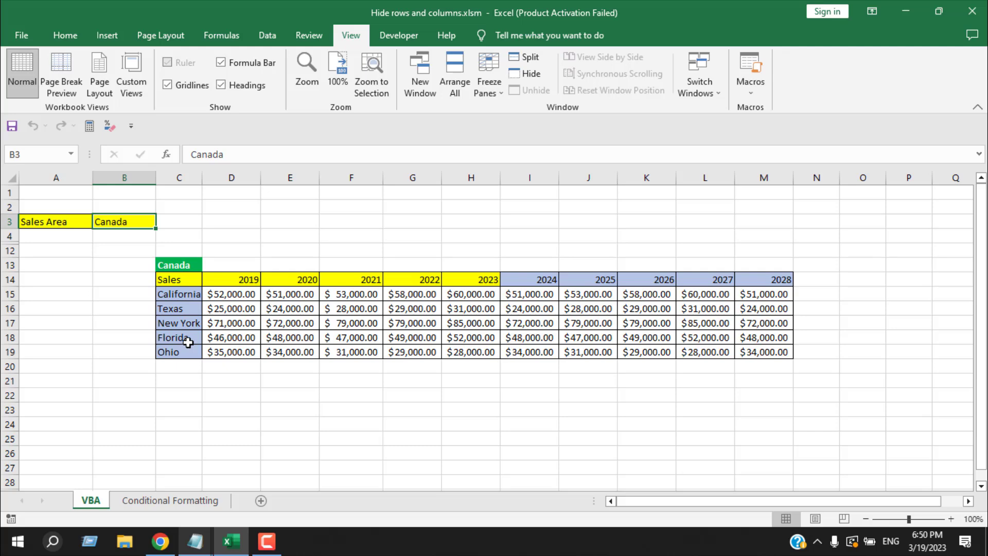
{"action": "type", "text": "USA"}
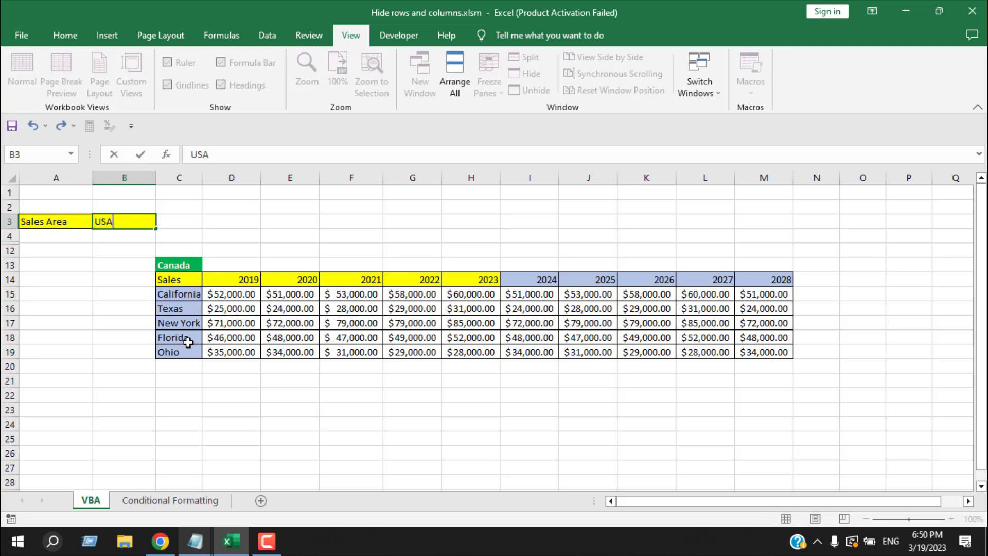
{"action": "key", "text": "Return"}
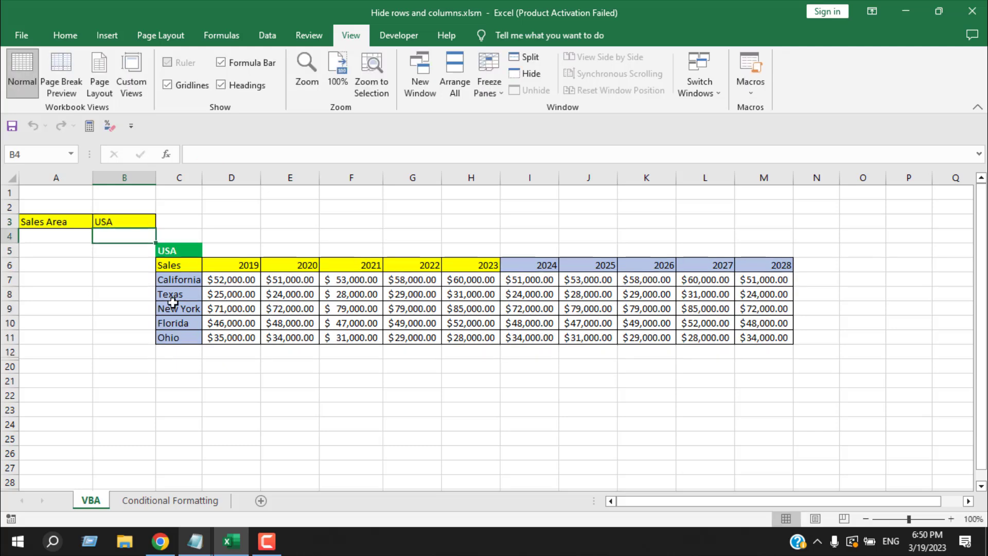
{"action": "left_click", "coordinate": [130, 221]}
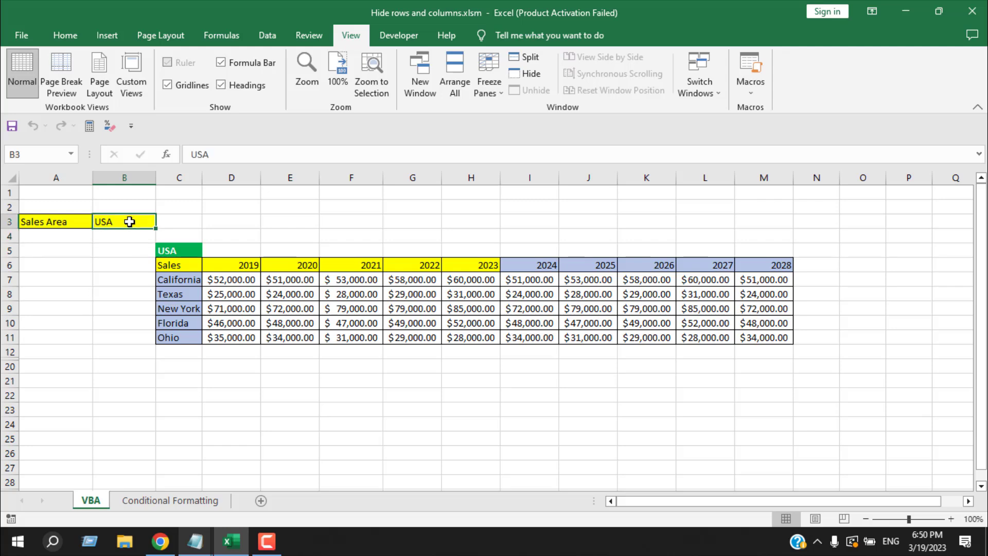
{"action": "type", "text": "Canada"}
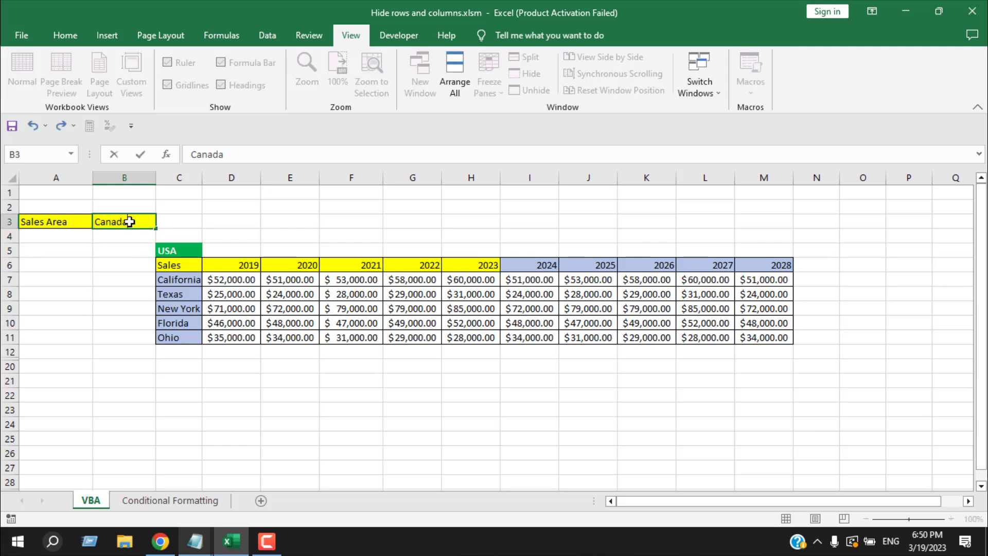
{"action": "key", "text": "Return"}
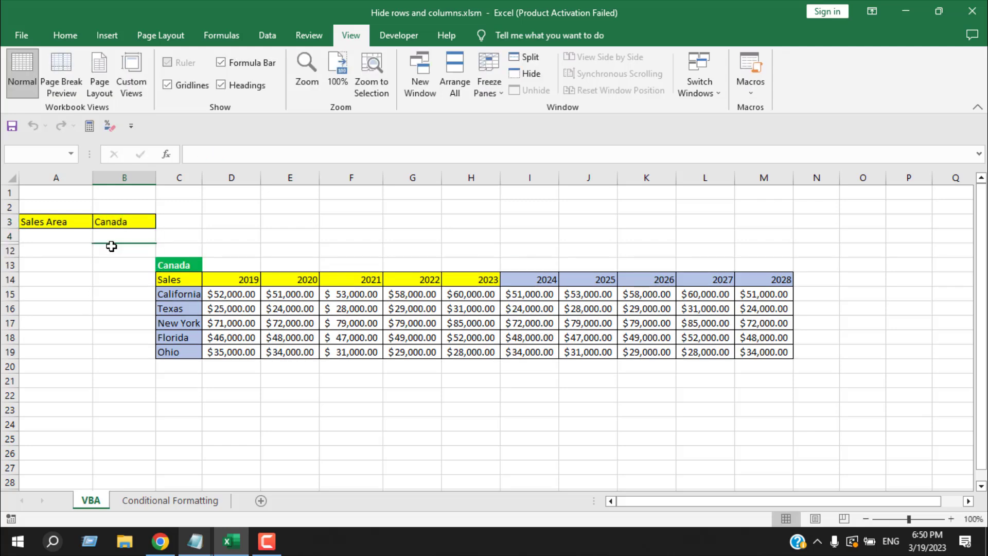
{"action": "left_click", "coordinate": [218, 364]}
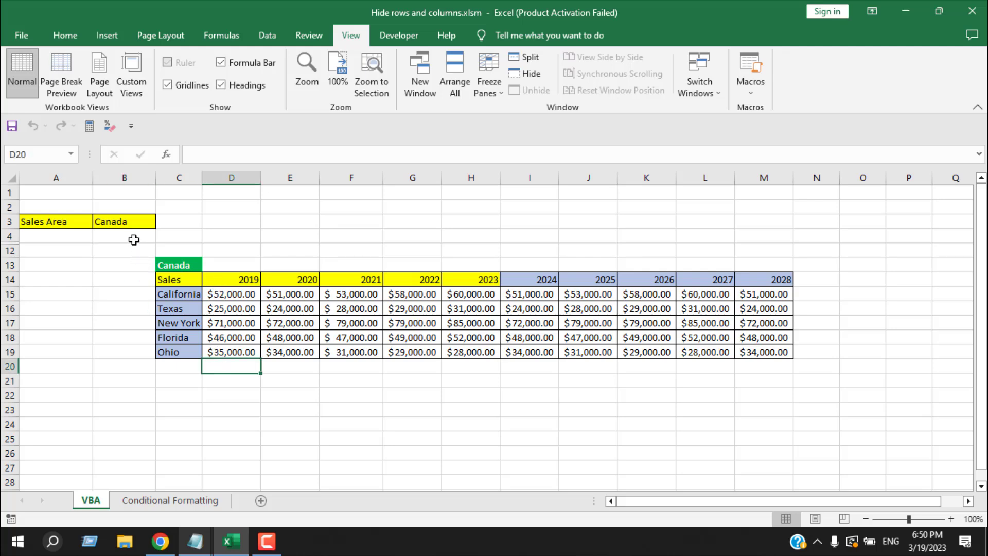